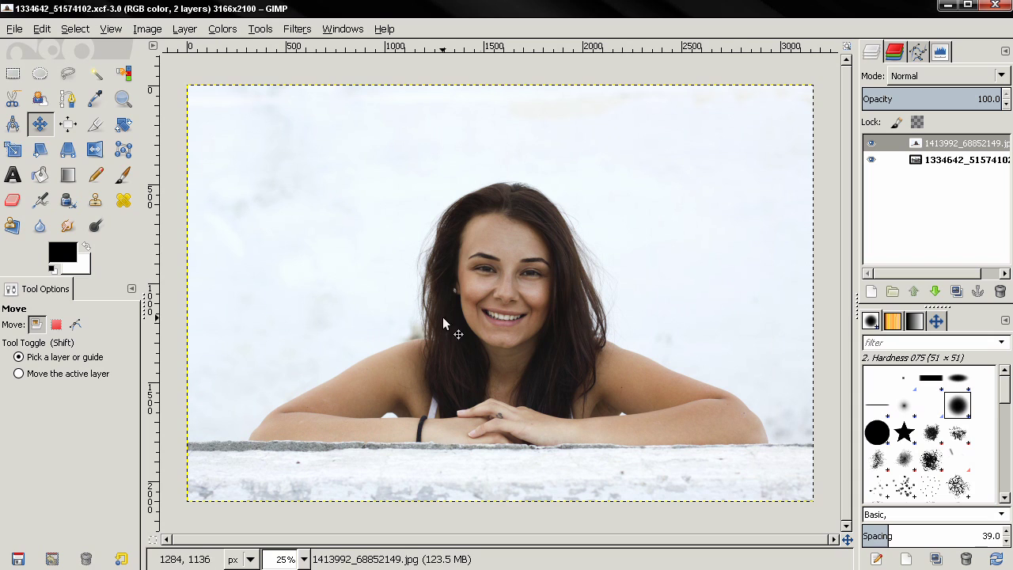
Hide and re-show the portrait to compare it with the city skyline, then pick the Eraser on the portrait.
{"action": "left_click", "coordinate": [954, 147]}
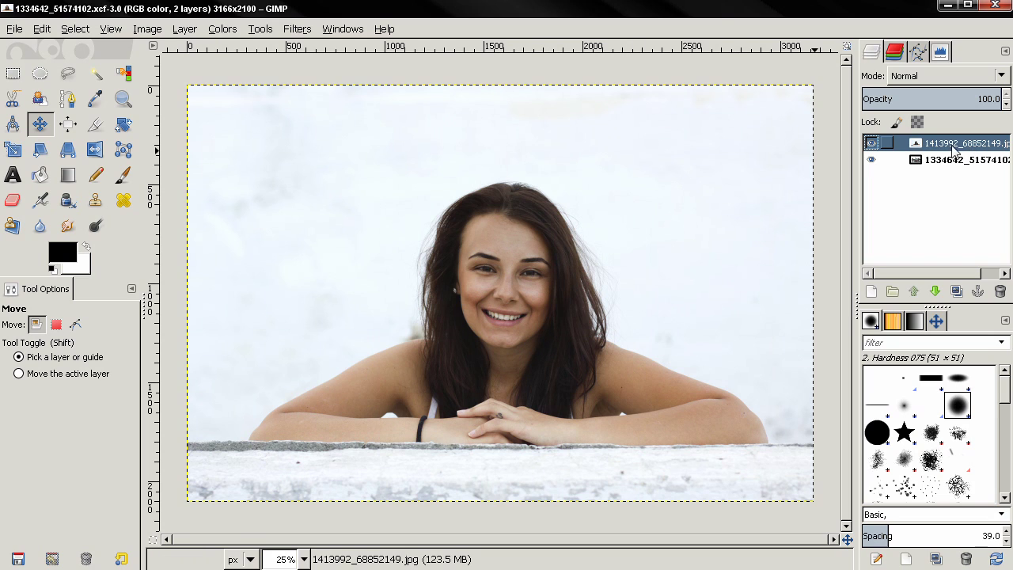
{"action": "left_click", "coordinate": [891, 160]}
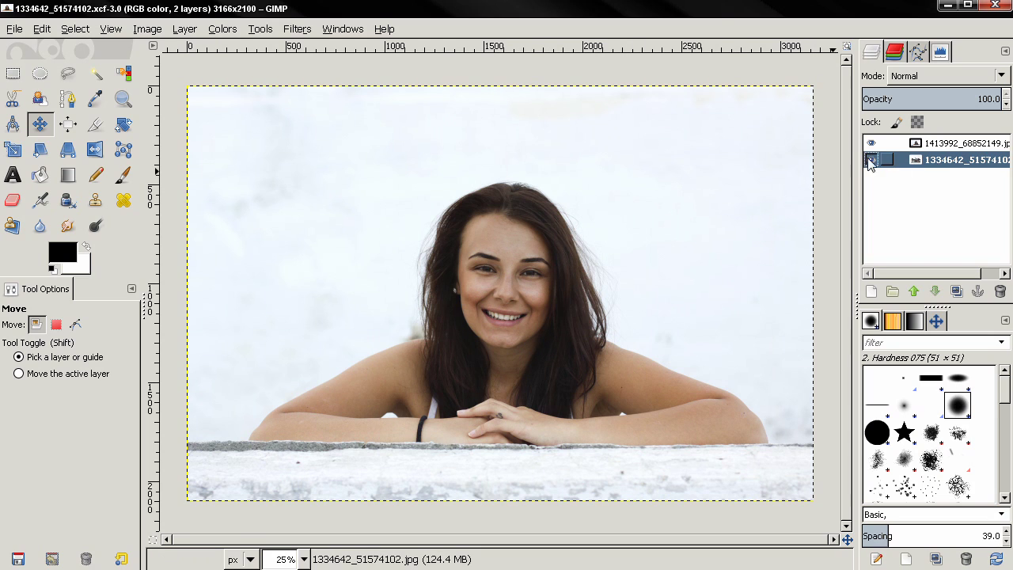
{"action": "left_click", "coordinate": [871, 144]}
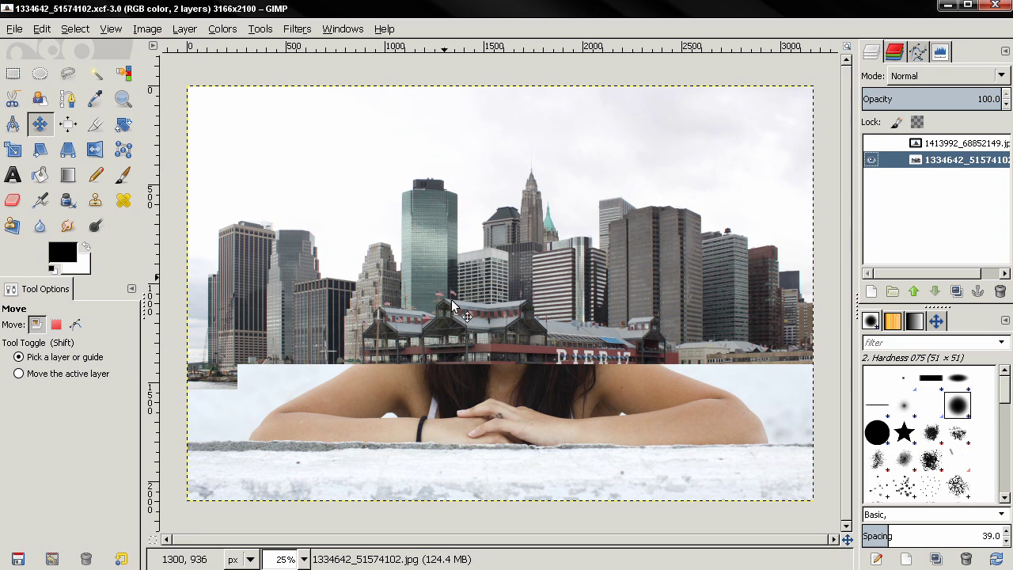
{"action": "left_click", "coordinate": [871, 143]}
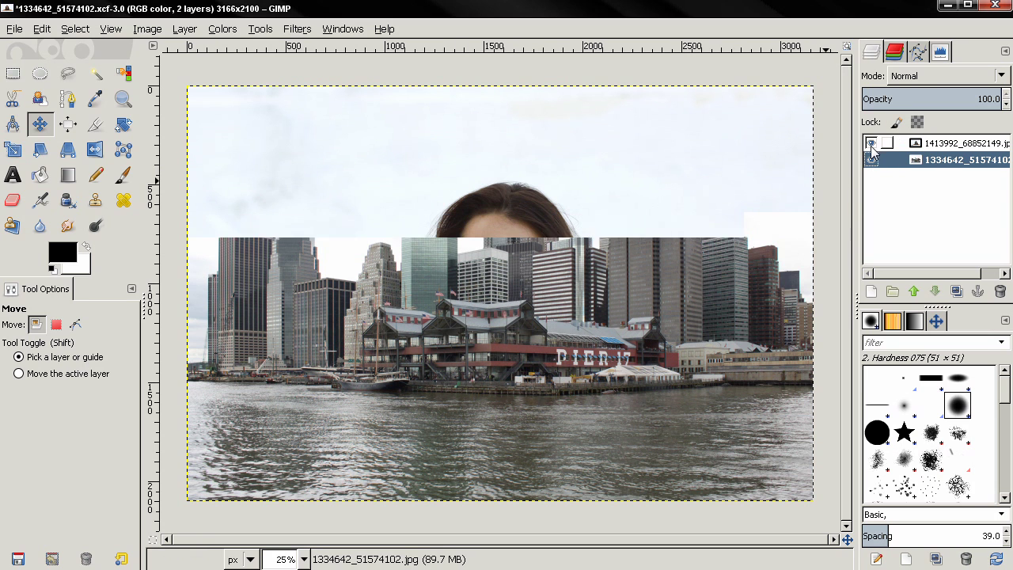
{"action": "left_click", "coordinate": [916, 145]}
{"action": "left_click", "coordinate": [13, 200]}
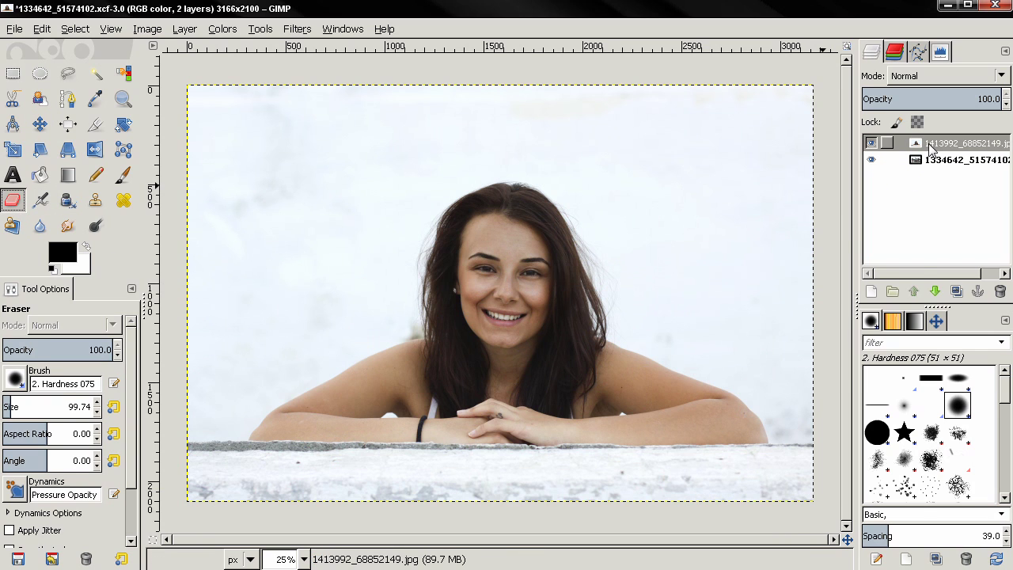
Set the Eraser opacity to 20, test-erase a patch on the face, then undo it.
{"action": "right_click", "coordinate": [890, 145]}
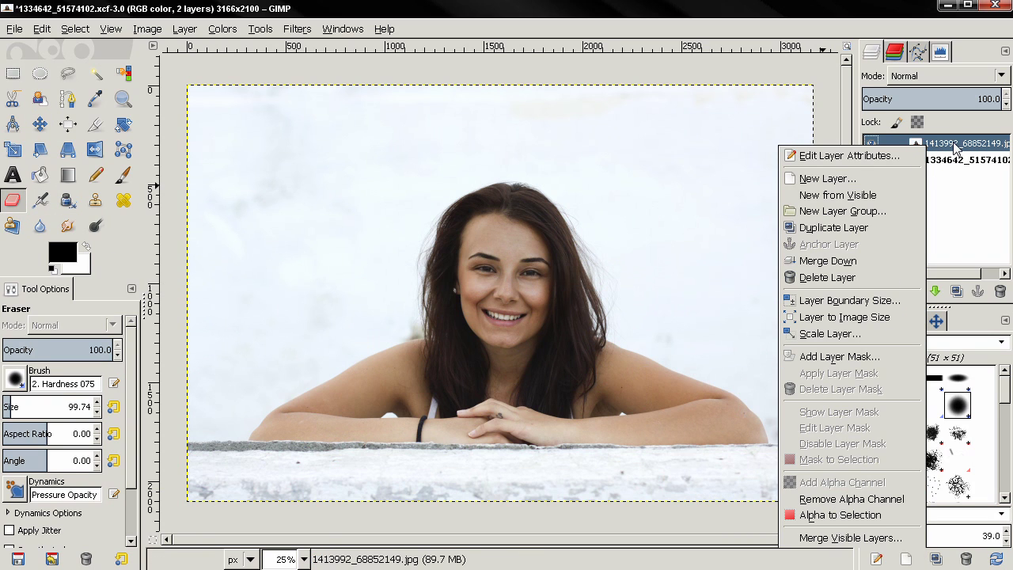
{"action": "key", "text": "Escape"}
{"action": "left_click", "coordinate": [110, 354]}
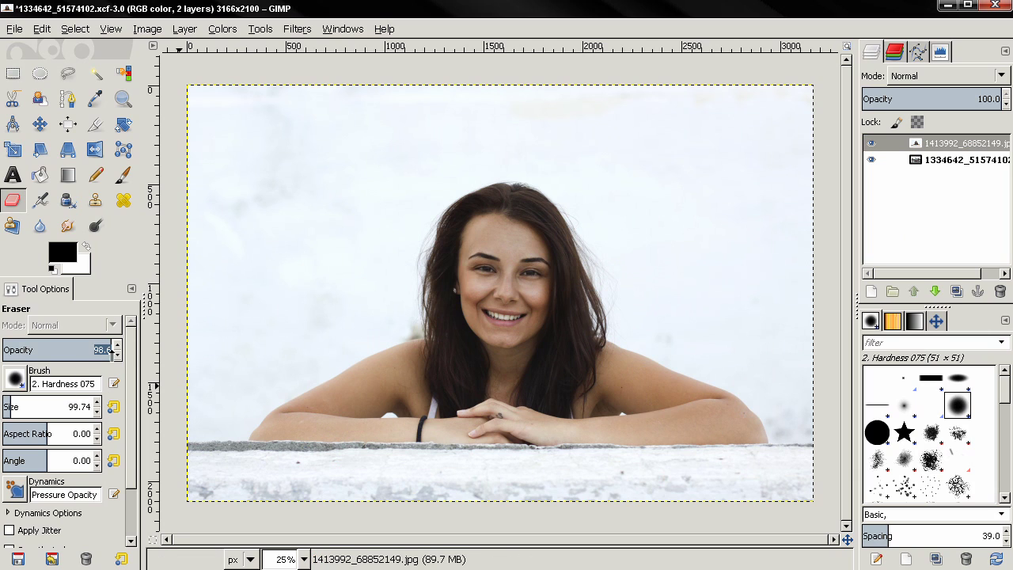
{"action": "key", "text": "Return"}
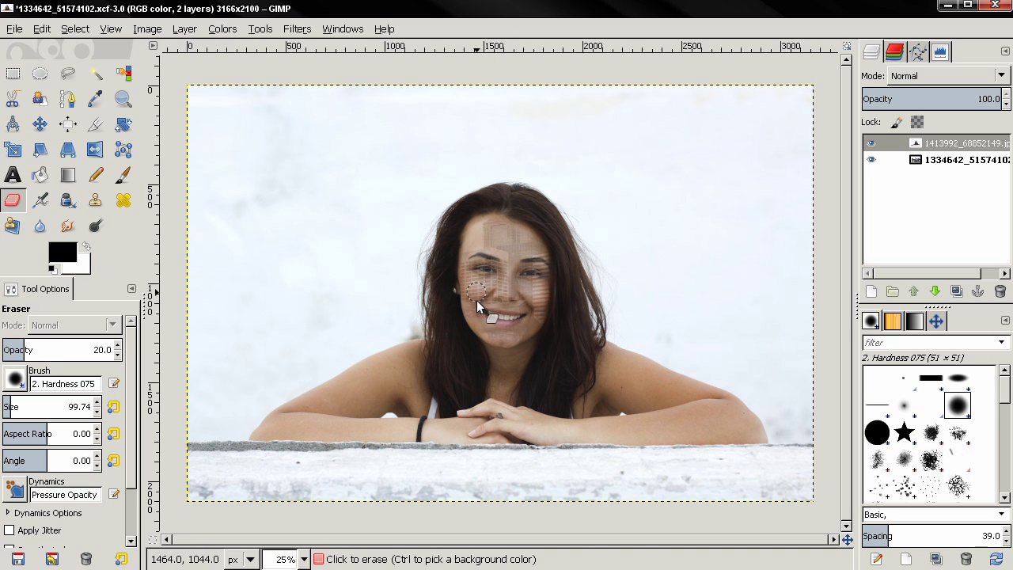
{"action": "key", "text": "ctrl+z"}
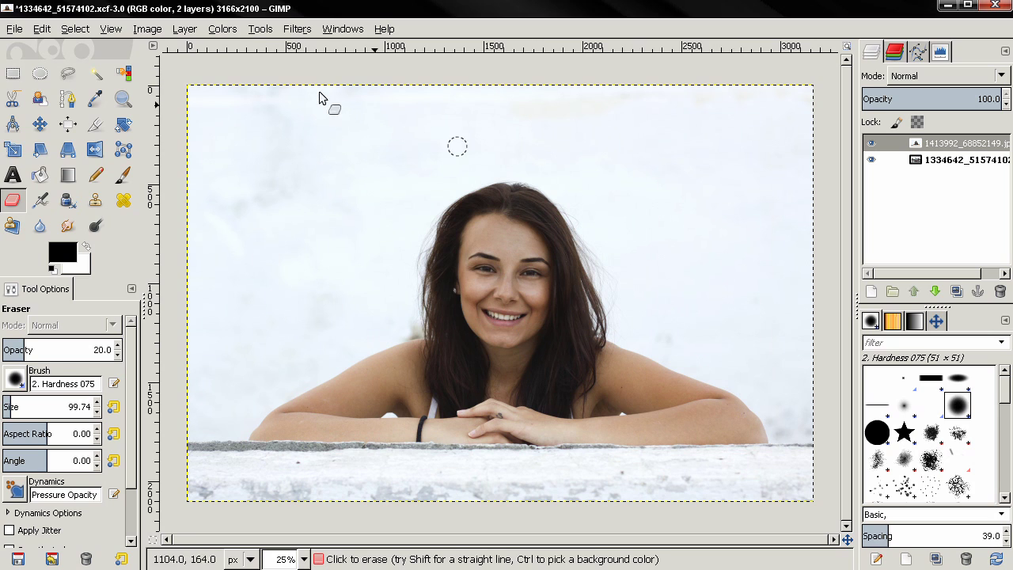
Fuzzy-select the grey-white wall behind the woman, fill it with white, and deselect.
{"action": "left_click", "coordinate": [95, 73]}
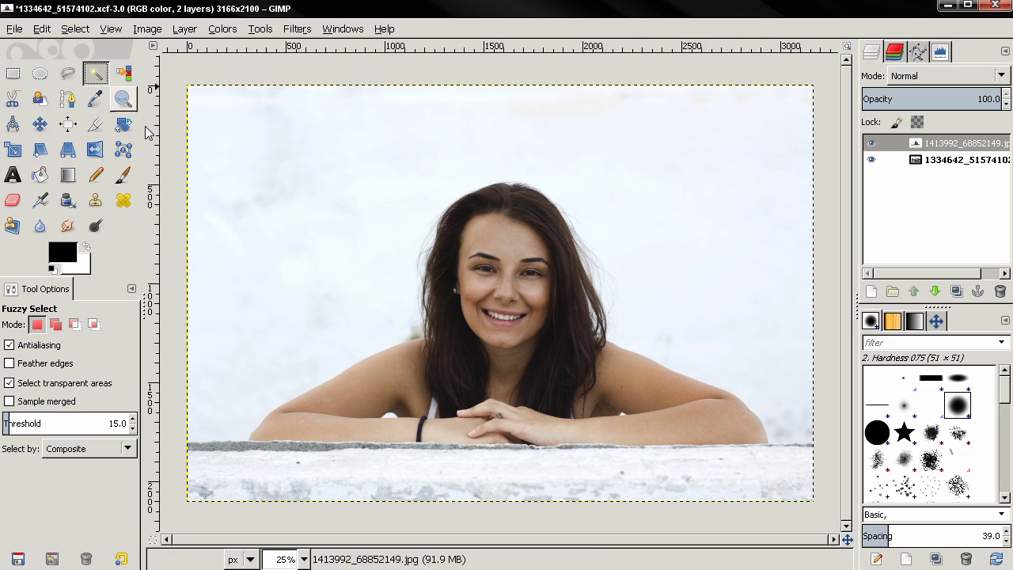
{"action": "left_click", "coordinate": [347, 190]}
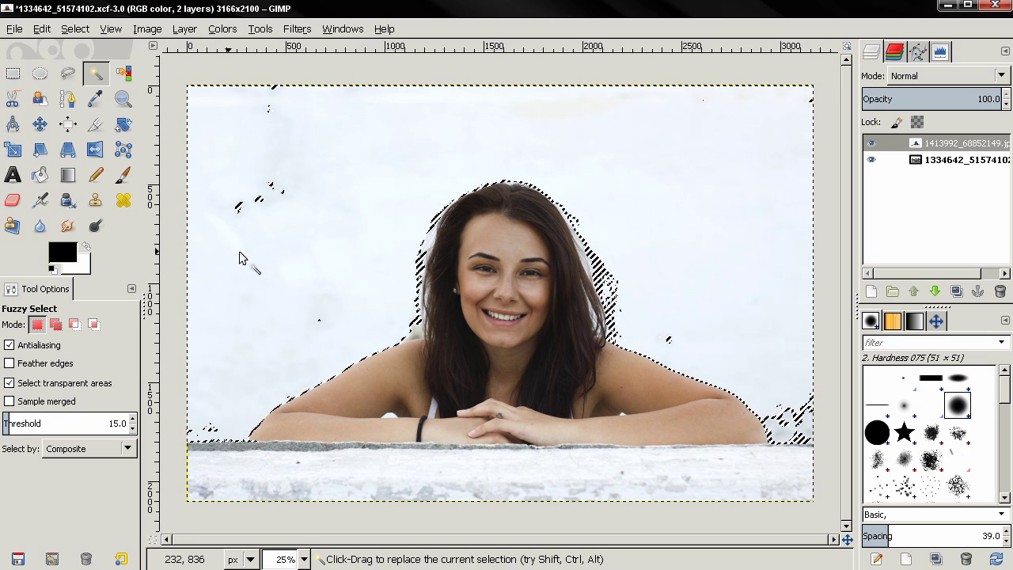
{"action": "left_click", "coordinate": [88, 248]}
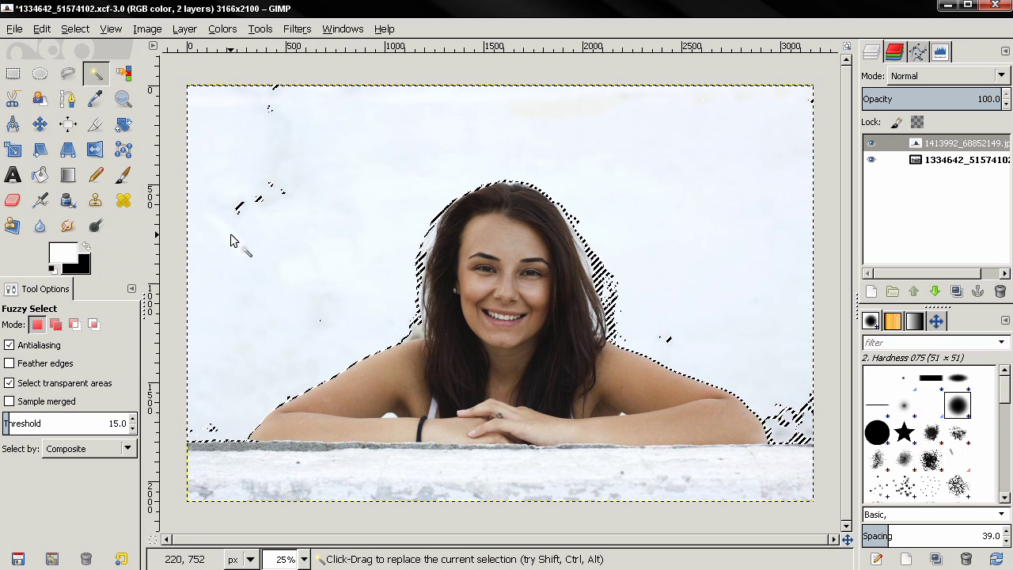
{"action": "left_click", "coordinate": [41, 29]}
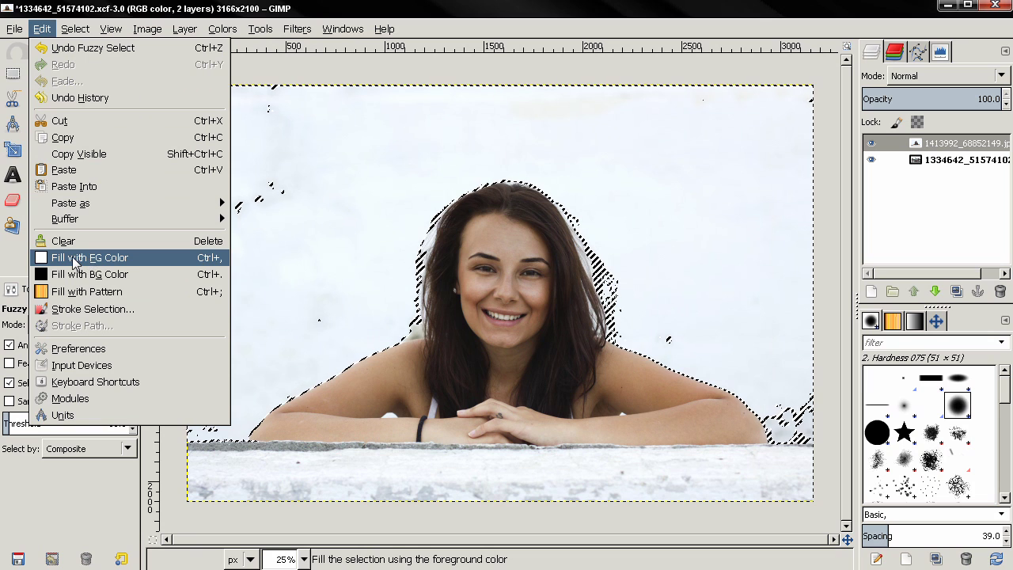
{"action": "left_click", "coordinate": [140, 264]}
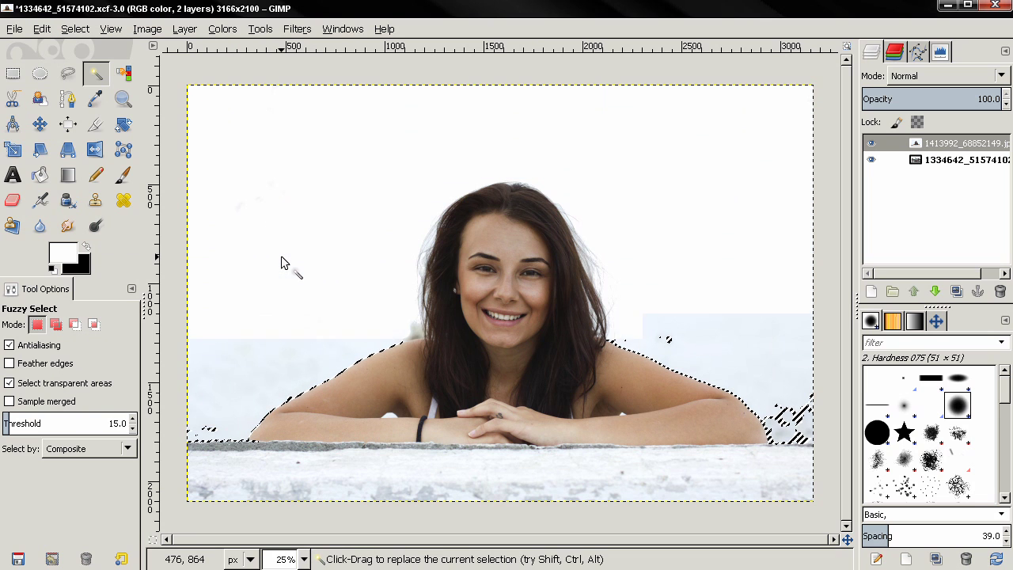
{"action": "key", "text": "shift+ctrl"}
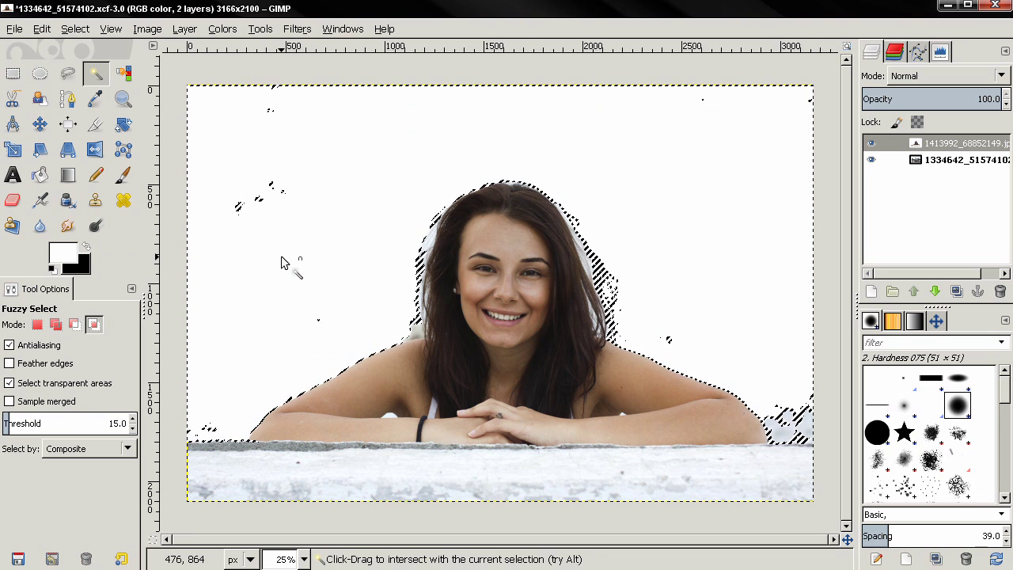
{"action": "key", "text": "shift+ctrl+a"}
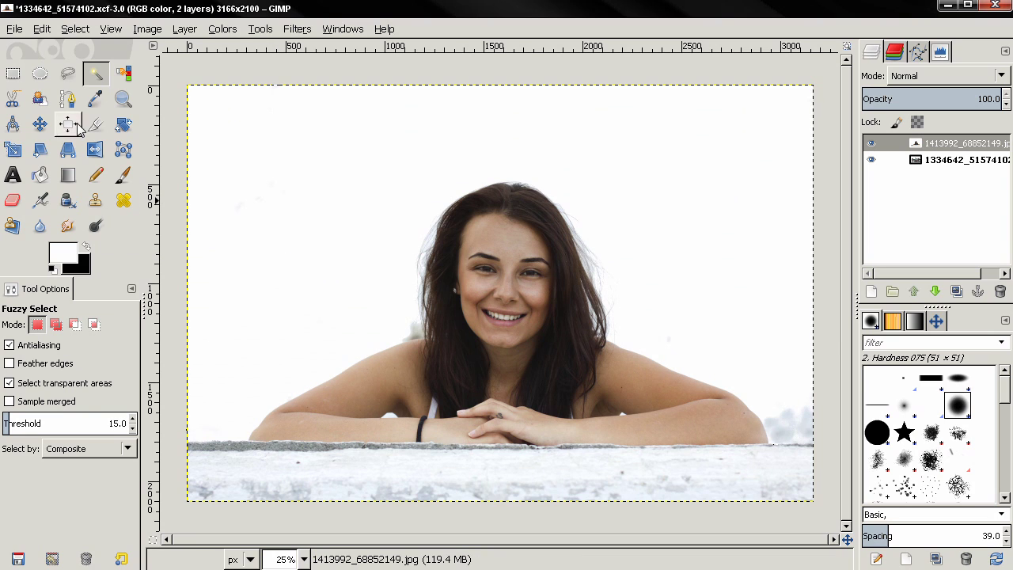
Rectangle-select the concrete ledge along the bottom, fill it with white, and deselect.
{"action": "left_click", "coordinate": [13, 74]}
{"action": "left_click_drag", "start_coordinate": [173, 431], "coordinate": [830, 523]}
{"action": "left_click_drag", "start_coordinate": [515, 446], "coordinate": [514, 460]}
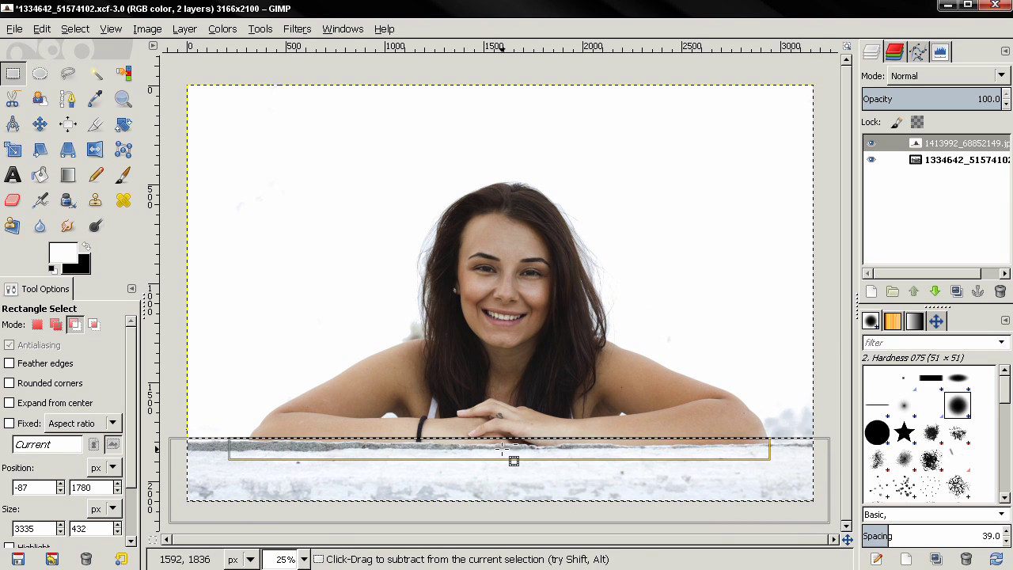
{"action": "key", "text": "ctrl+comma"}
{"action": "key", "text": "ctrl+shift"}
{"action": "key", "text": "ctrl+shift+a"}
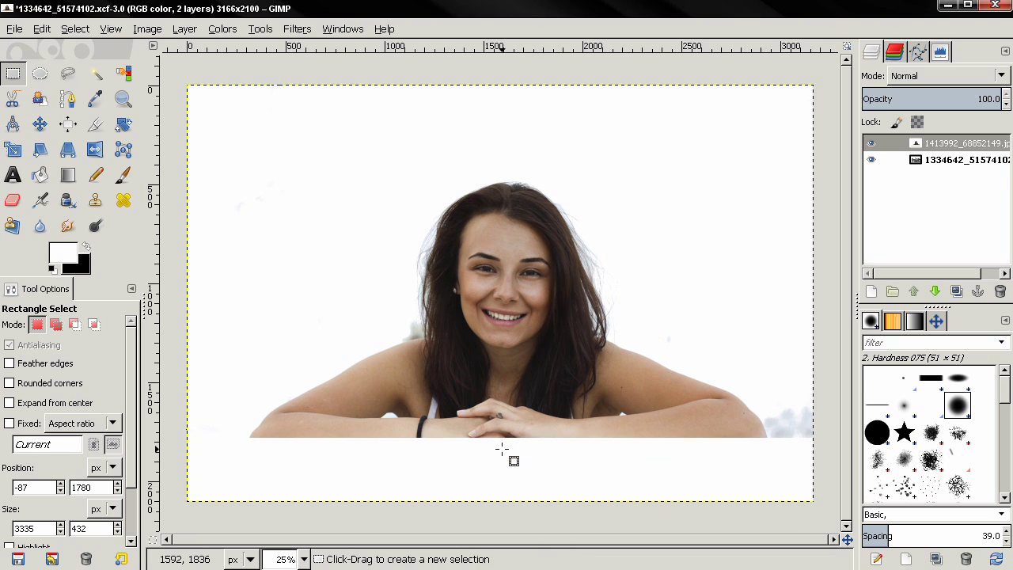
Drag the portrait layer down about 324 px, then apply Layer to Image Size.
{"action": "left_click", "coordinate": [40, 124]}
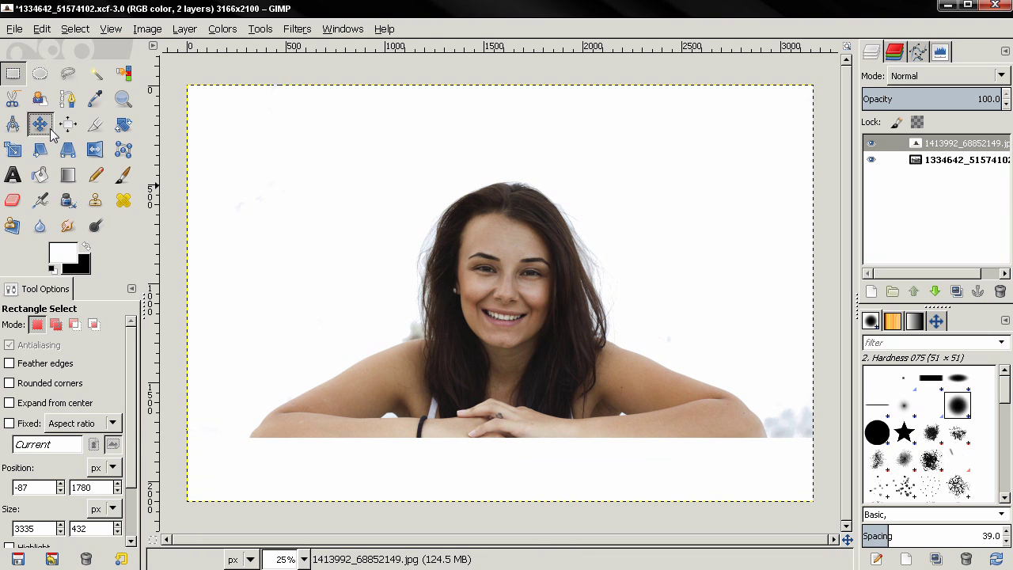
{"action": "left_click", "coordinate": [103, 372]}
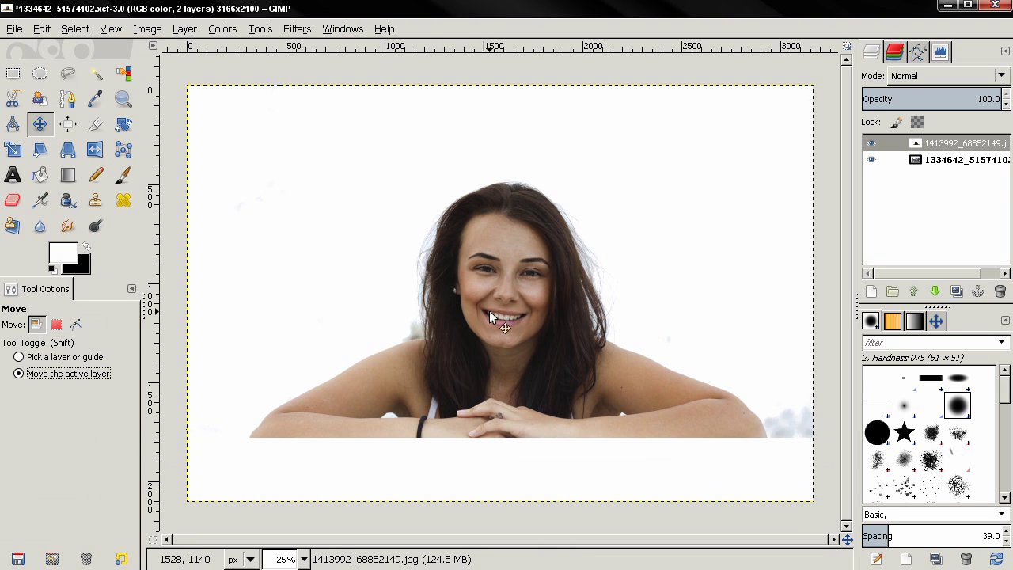
{"action": "left_click_drag", "start_coordinate": [509, 306], "coordinate": [509, 370]}
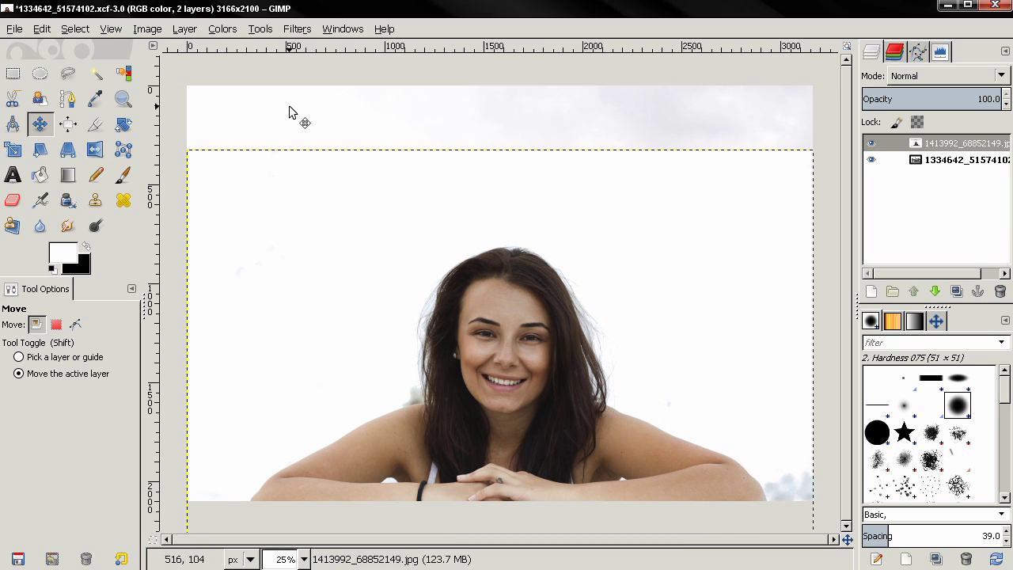
{"action": "left_click", "coordinate": [188, 30]}
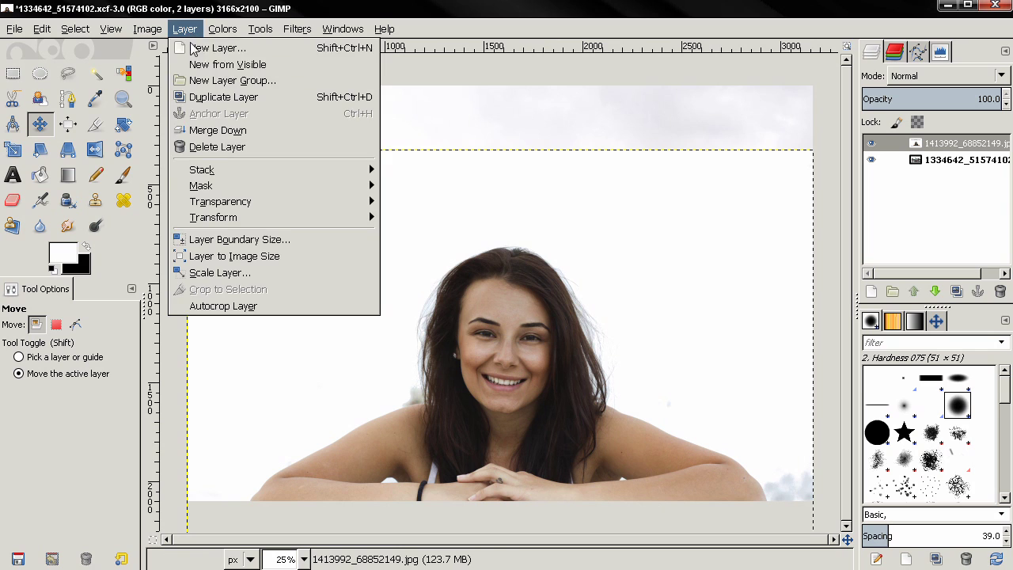
{"action": "left_click", "coordinate": [237, 256]}
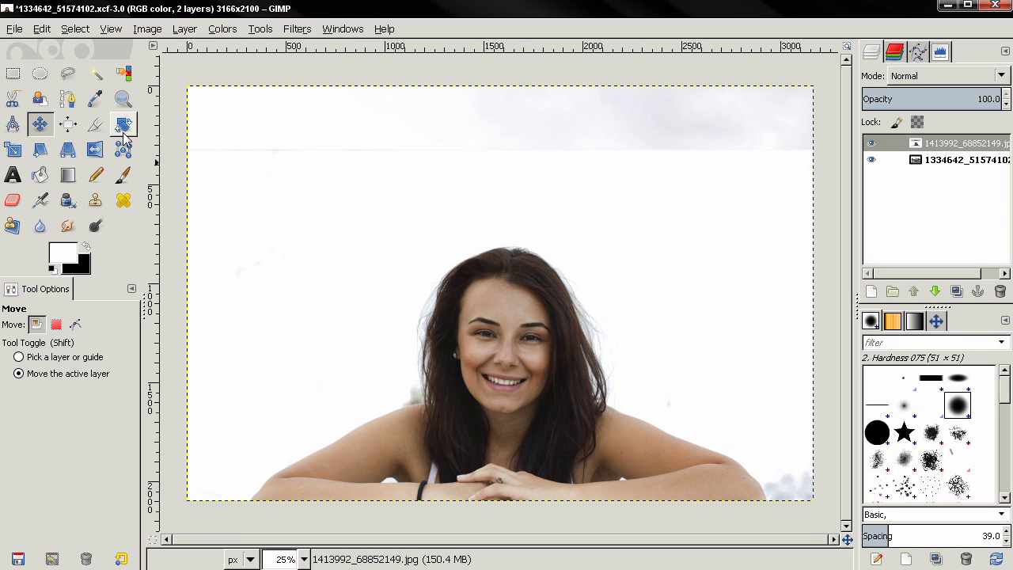
Select the grey sky strip across the top, cut it away to white, and deselect.
{"action": "left_click", "coordinate": [13, 74]}
{"action": "left_click_drag", "start_coordinate": [172, 71], "coordinate": [181, 79]}
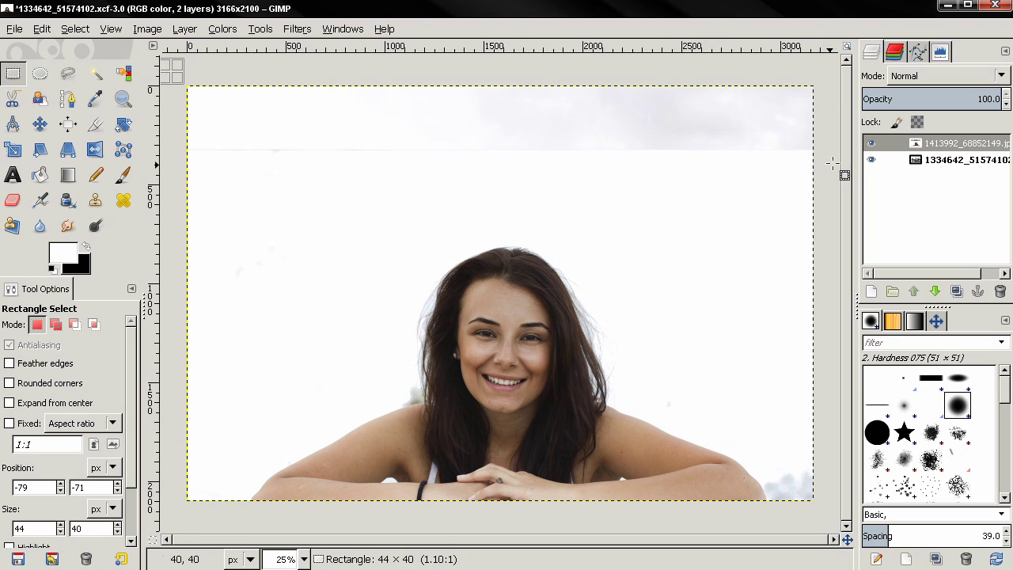
{"action": "left_click_drag", "start_coordinate": [832, 162], "coordinate": [833, 163]}
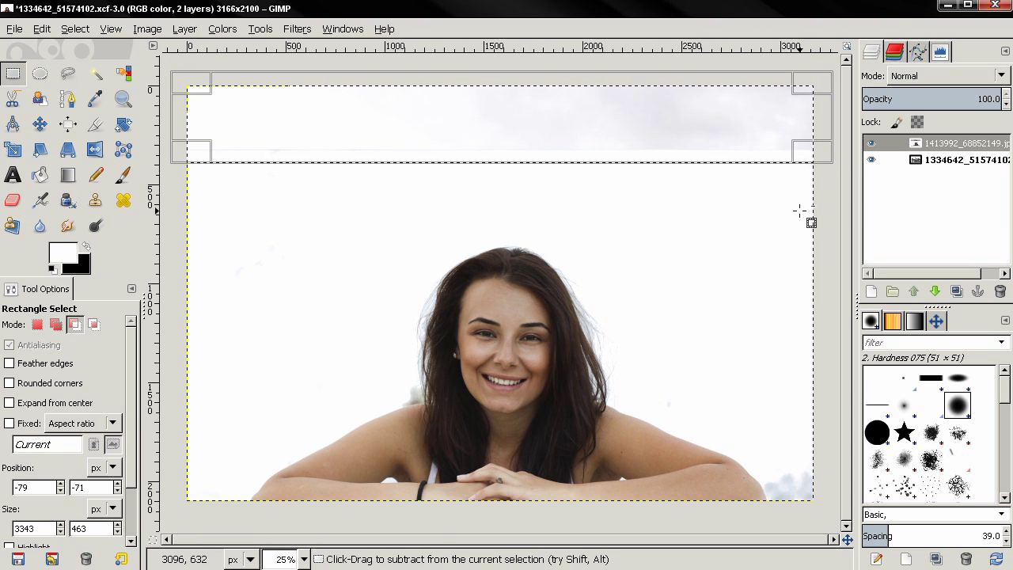
{"action": "key", "text": "ctrl+x"}
{"action": "key", "text": "ctrl+shift+a"}
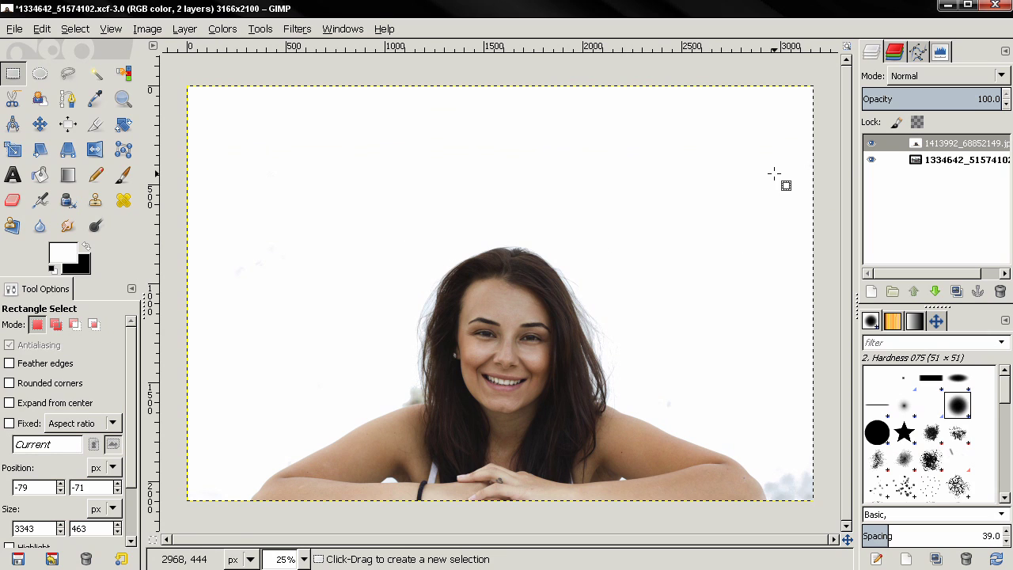
Desaturate the portrait layer to grayscale using the Average shade option.
{"action": "left_click", "coordinate": [224, 30]}
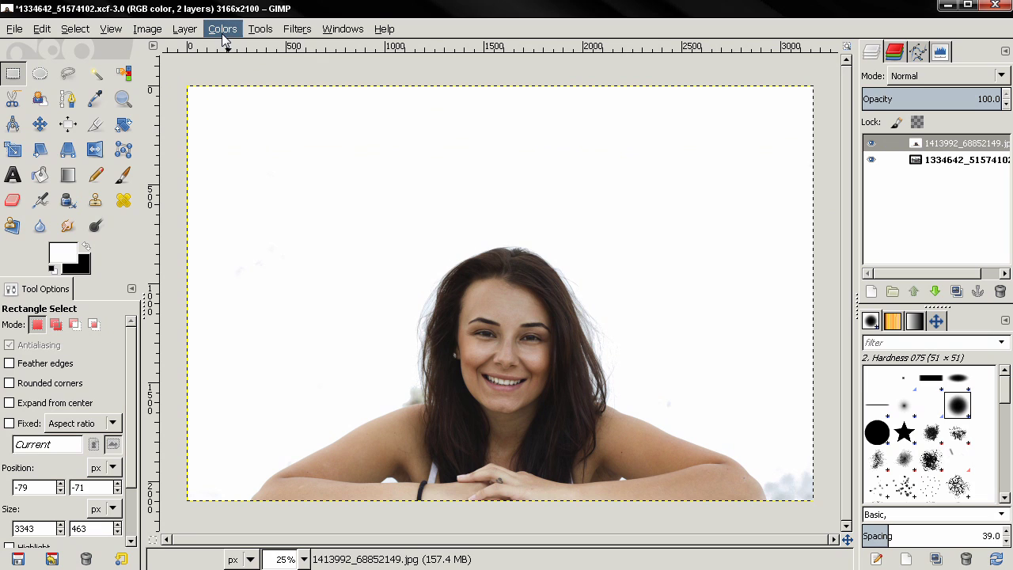
{"action": "left_click", "coordinate": [238, 181]}
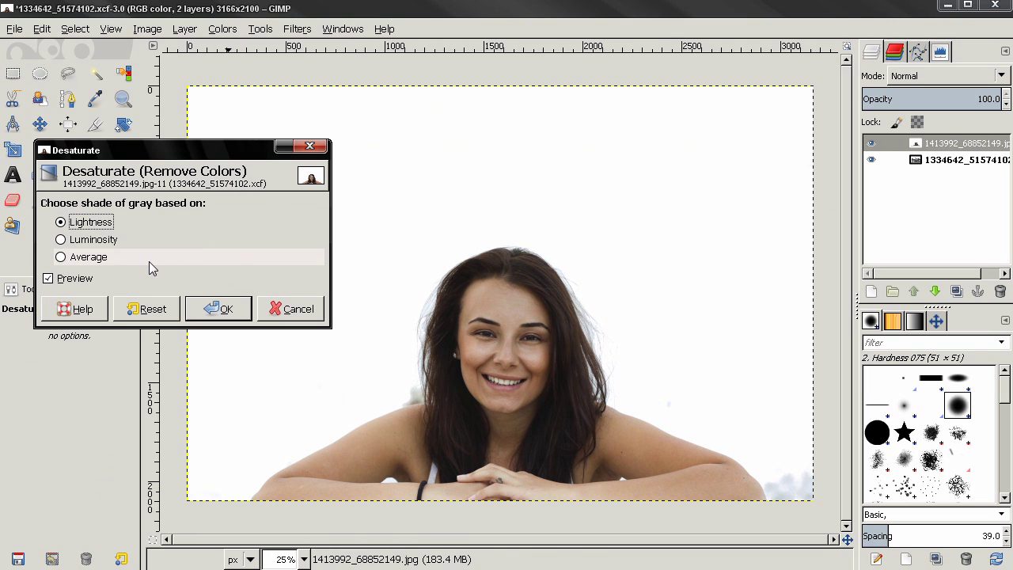
{"action": "left_click", "coordinate": [100, 263]}
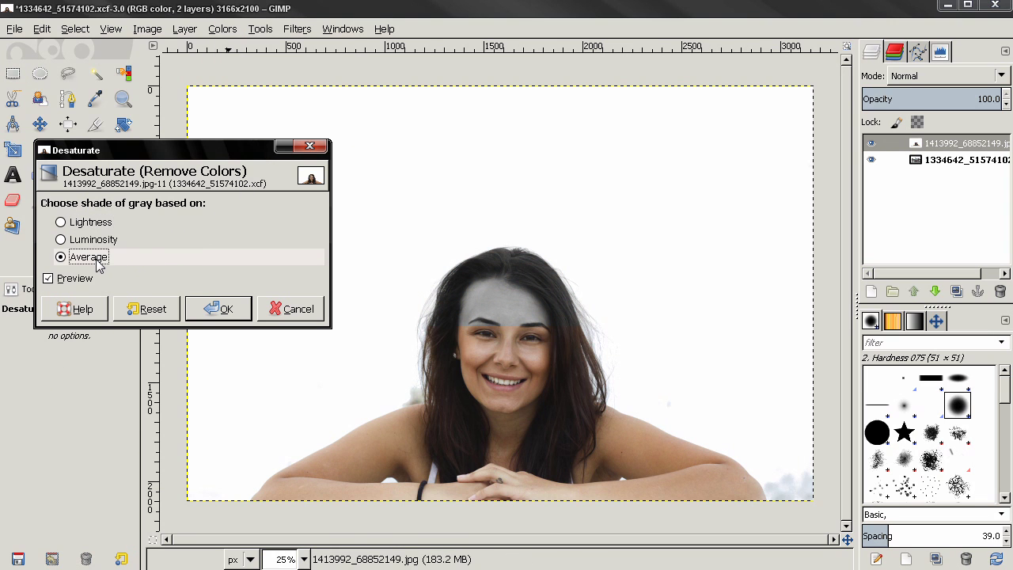
{"action": "left_click", "coordinate": [217, 310]}
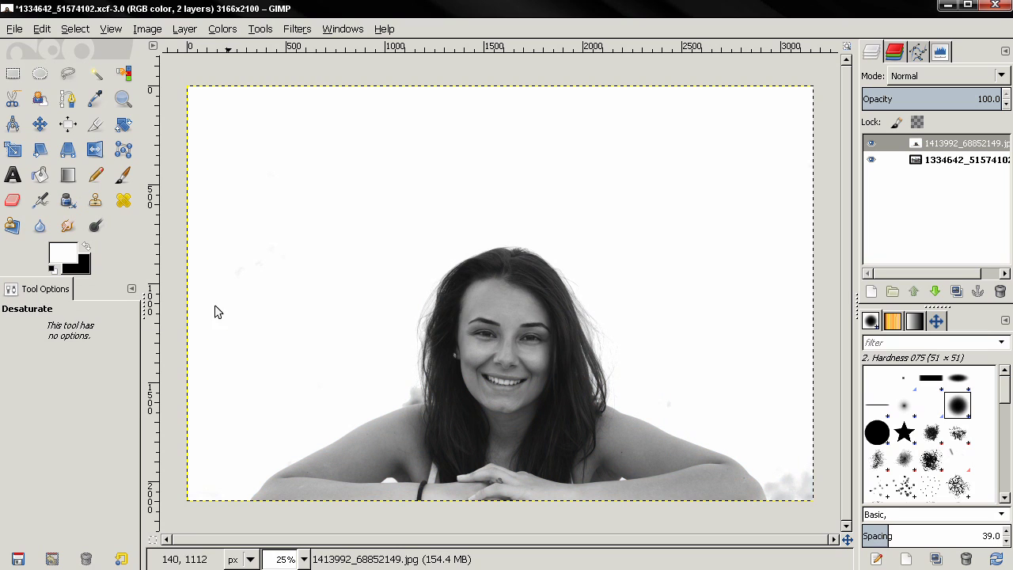
Desaturate the city layer to grayscale with Average as well.
{"action": "left_click", "coordinate": [946, 161]}
{"action": "left_click", "coordinate": [222, 29]}
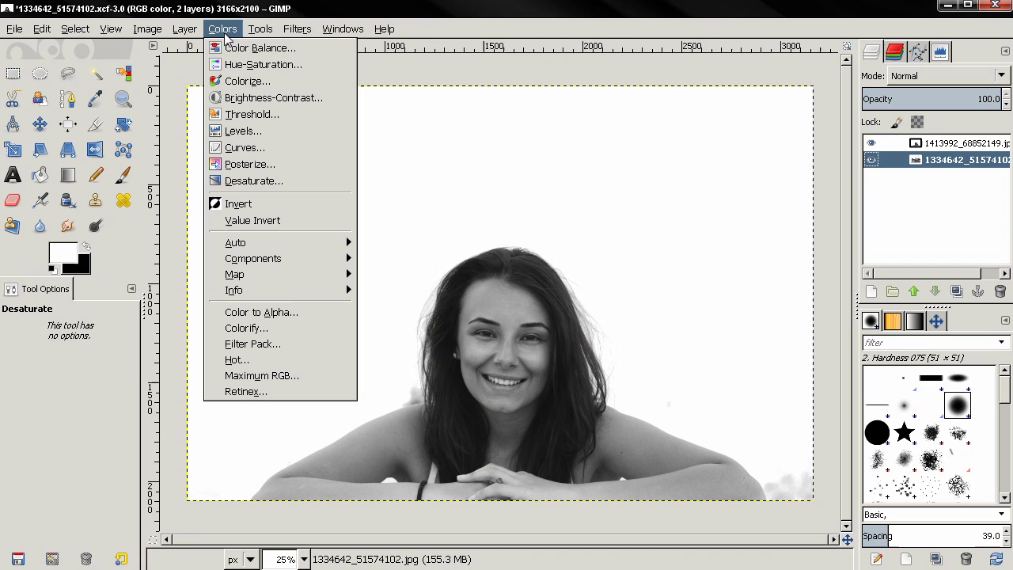
{"action": "left_click", "coordinate": [248, 182]}
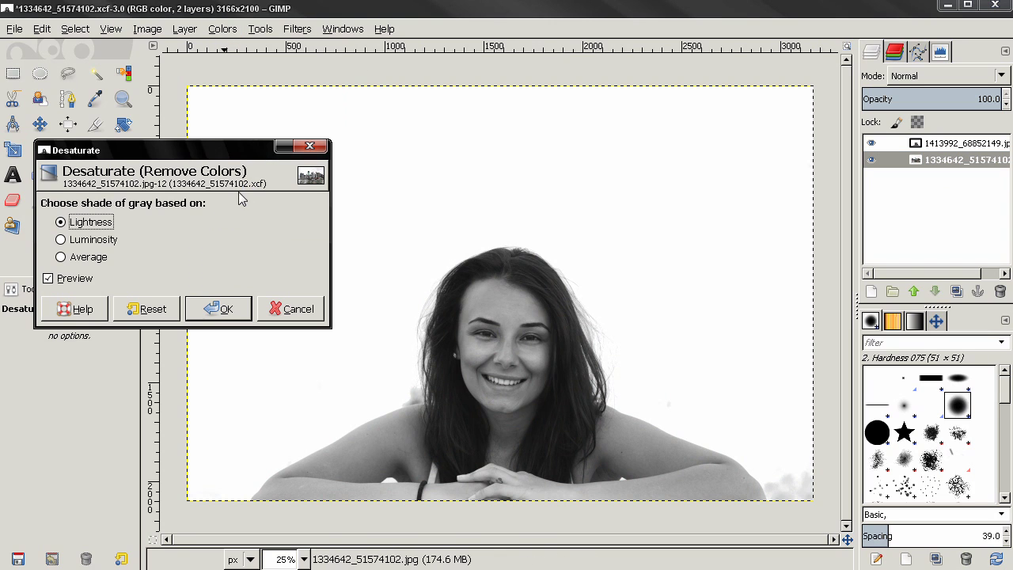
{"action": "left_click", "coordinate": [88, 257]}
{"action": "left_click", "coordinate": [215, 308]}
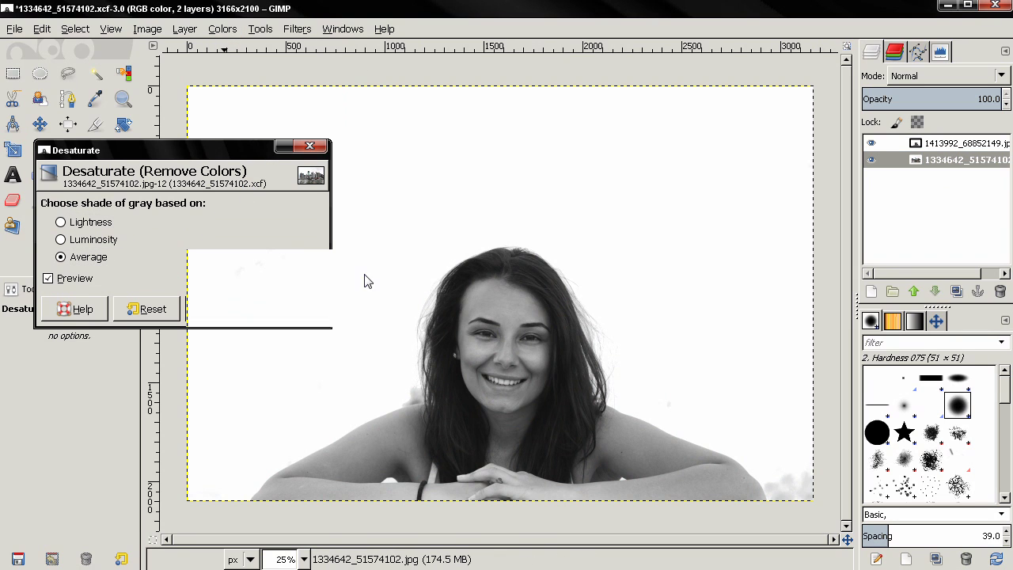
{"action": "left_click", "coordinate": [950, 147]}
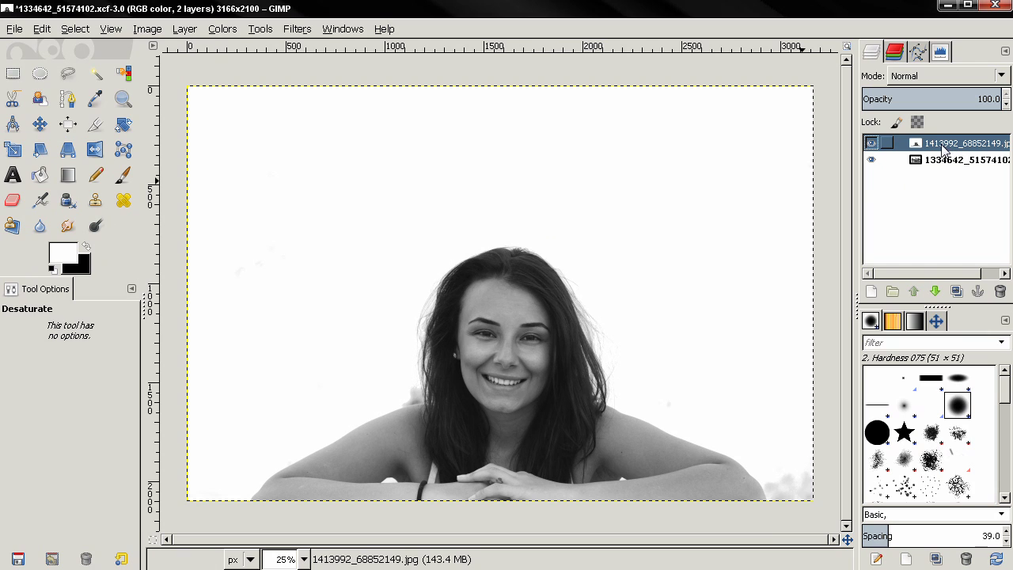
{"action": "left_click", "coordinate": [934, 162]}
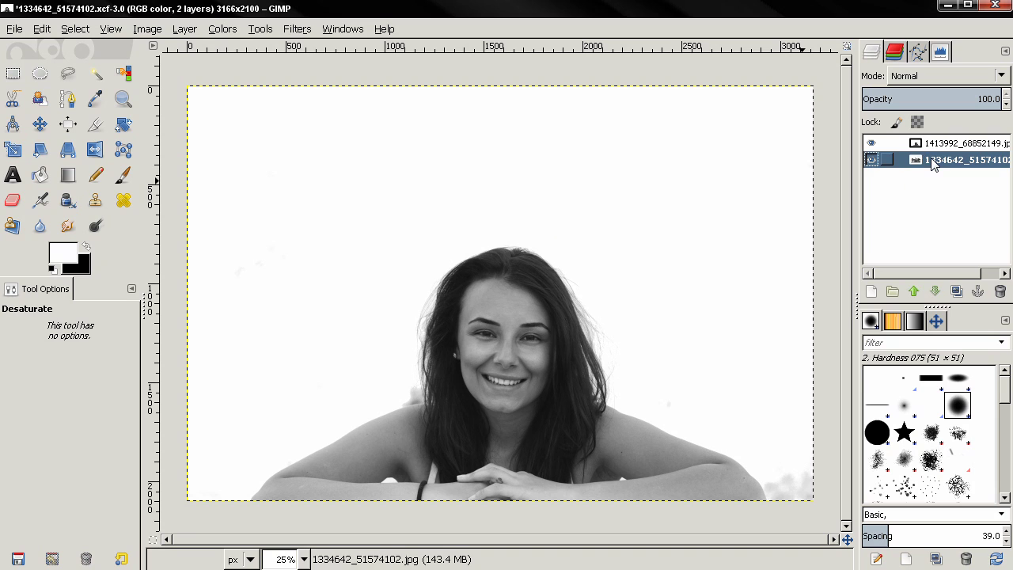
Raise the city layer above the portrait and set its blend mode to Soft light.
{"action": "left_click", "coordinate": [913, 291]}
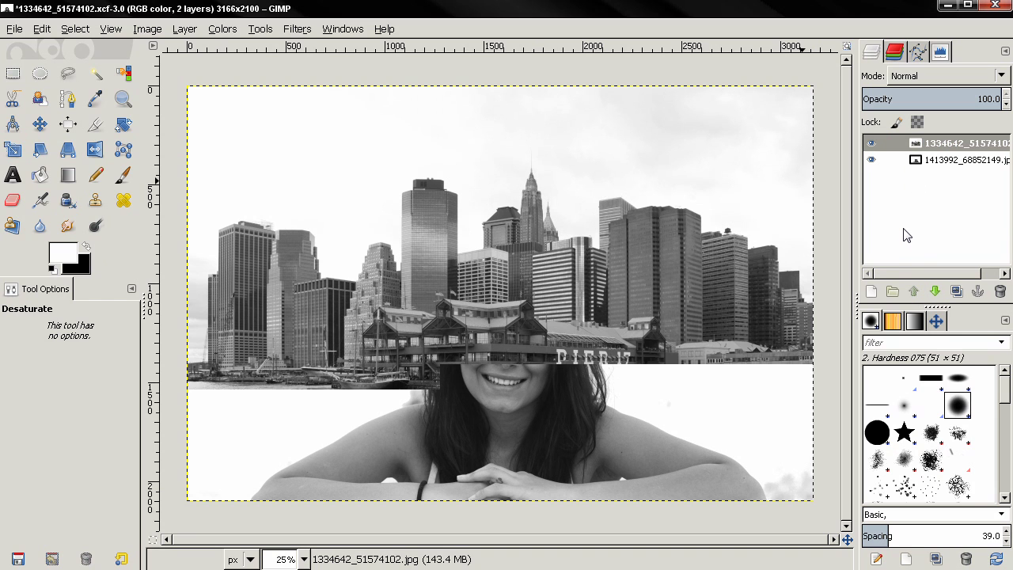
{"action": "left_click", "coordinate": [937, 79]}
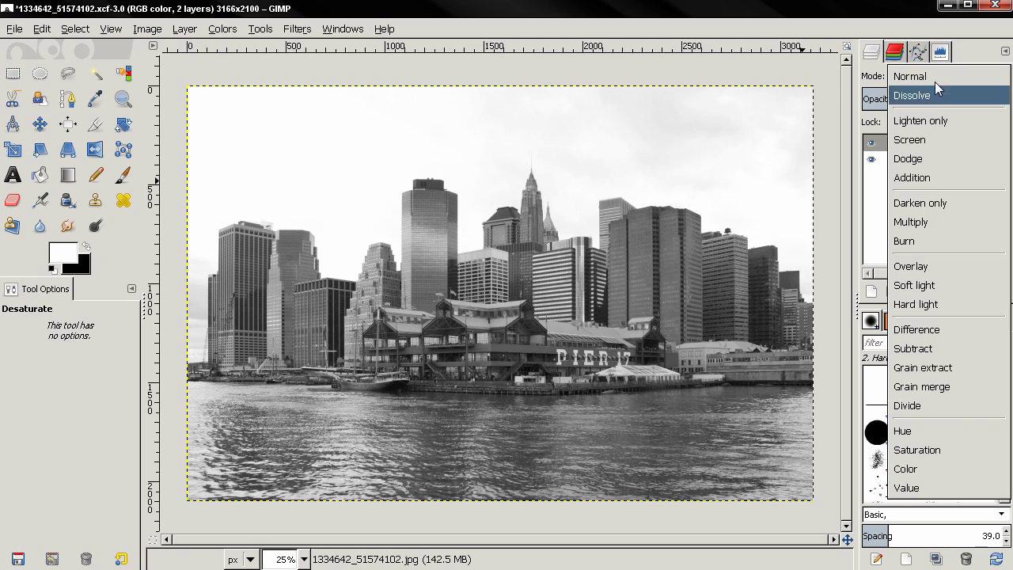
{"action": "left_click", "coordinate": [916, 280]}
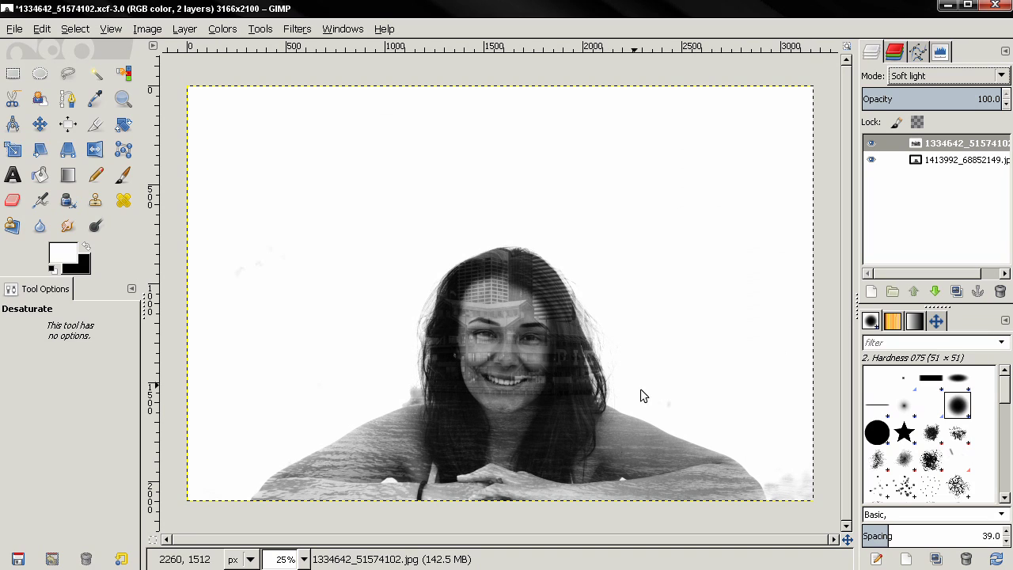
Paint white with the Paintbrush over the grey speckles near the bottom-right corner.
{"action": "left_click", "coordinate": [123, 174]}
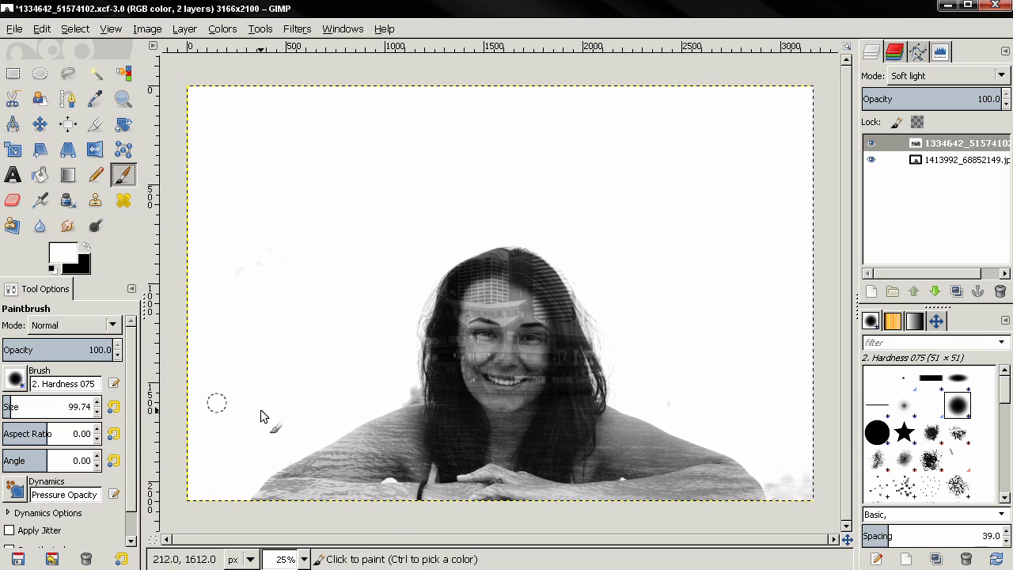
{"action": "mouse_move", "coordinate": [780, 501]}
{"action": "left_mouse_down"}
{"action": "mouse_move", "coordinate": [792, 486]}
{"action": "mouse_move", "coordinate": [810, 501]}
{"action": "mouse_move", "coordinate": [773, 485]}
{"action": "mouse_move", "coordinate": [784, 505]}
{"action": "mouse_move", "coordinate": [769, 481]}
{"action": "mouse_move", "coordinate": [787, 502]}
{"action": "mouse_move", "coordinate": [803, 497]}
{"action": "left_mouse_up"}
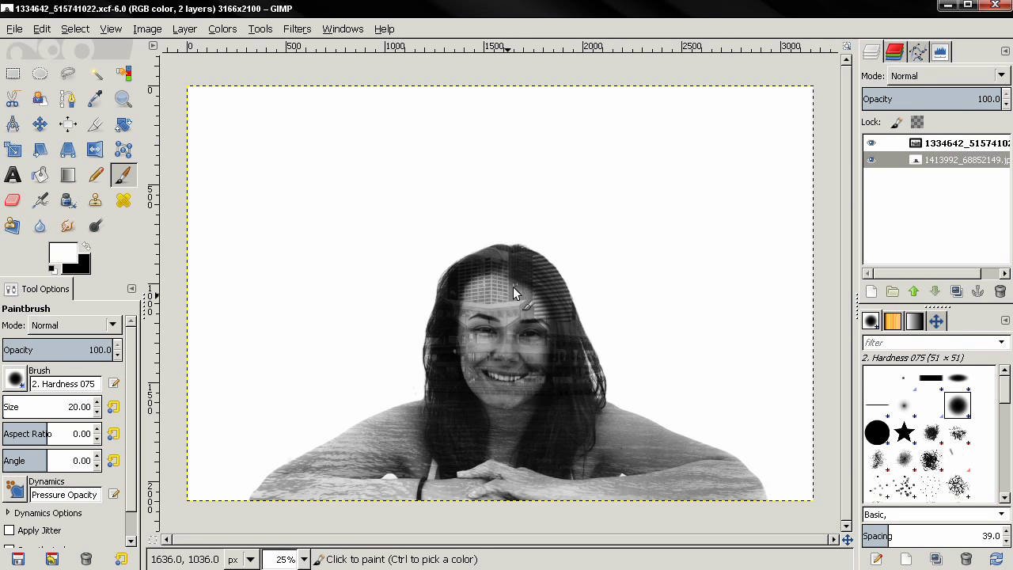
Drag the city layer down and slightly left so the towers cover her face and the pier crosses her shoulders.
{"action": "left_click", "coordinate": [950, 143]}
{"action": "left_click", "coordinate": [40, 124]}
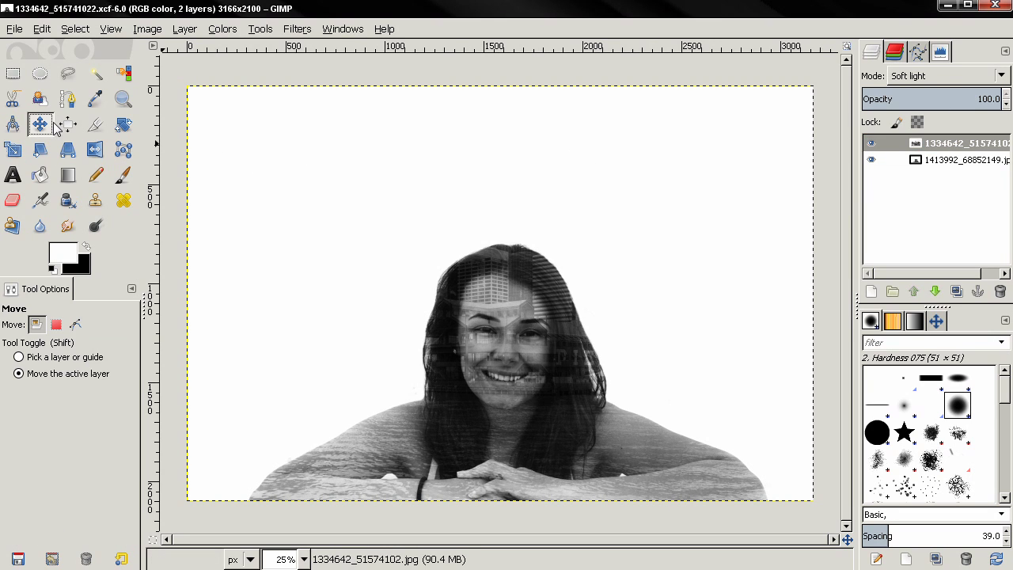
{"action": "left_click", "coordinate": [66, 374]}
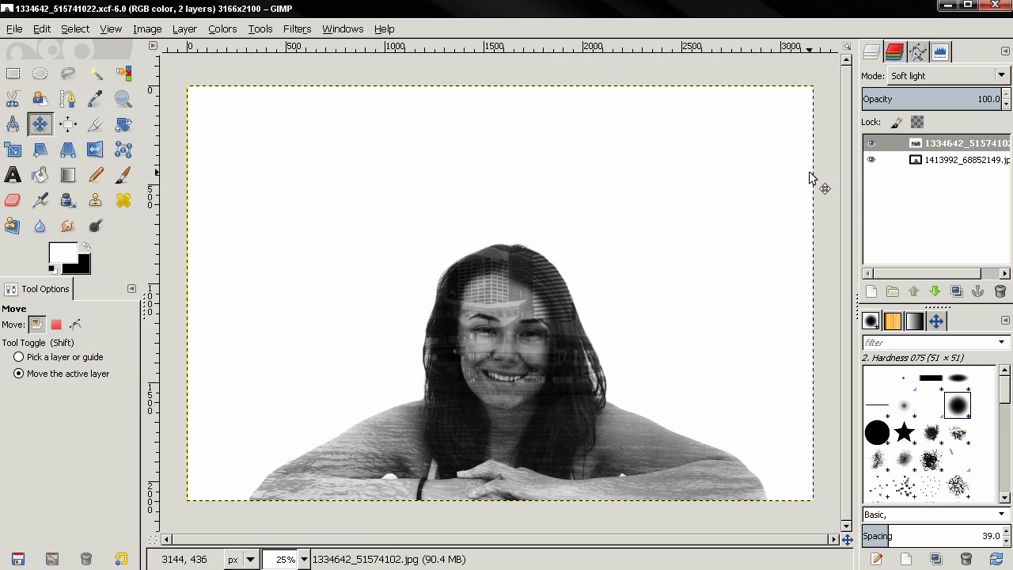
{"action": "left_click", "coordinate": [927, 147]}
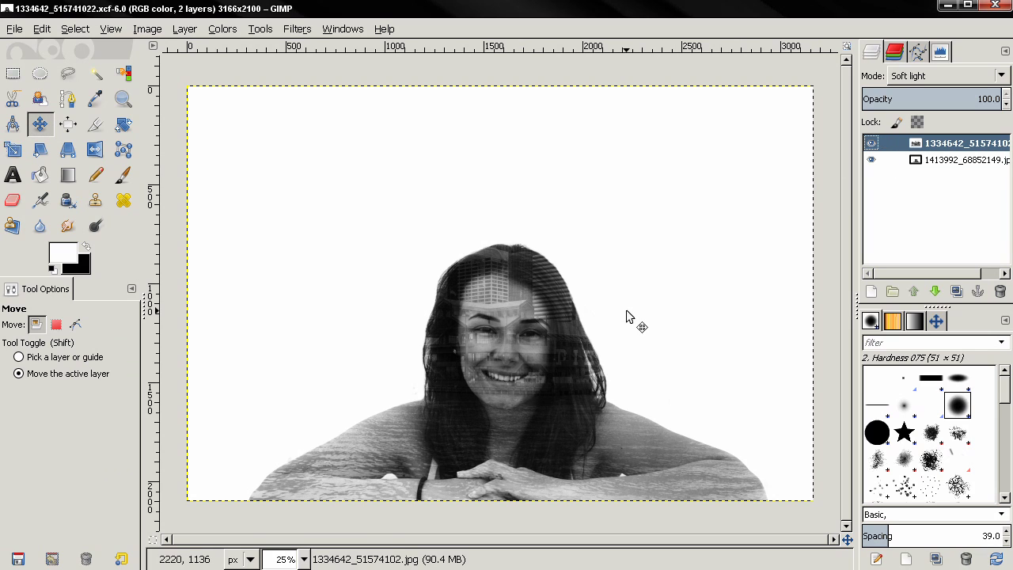
{"action": "left_click_drag", "start_coordinate": [506, 349], "coordinate": [496, 430]}
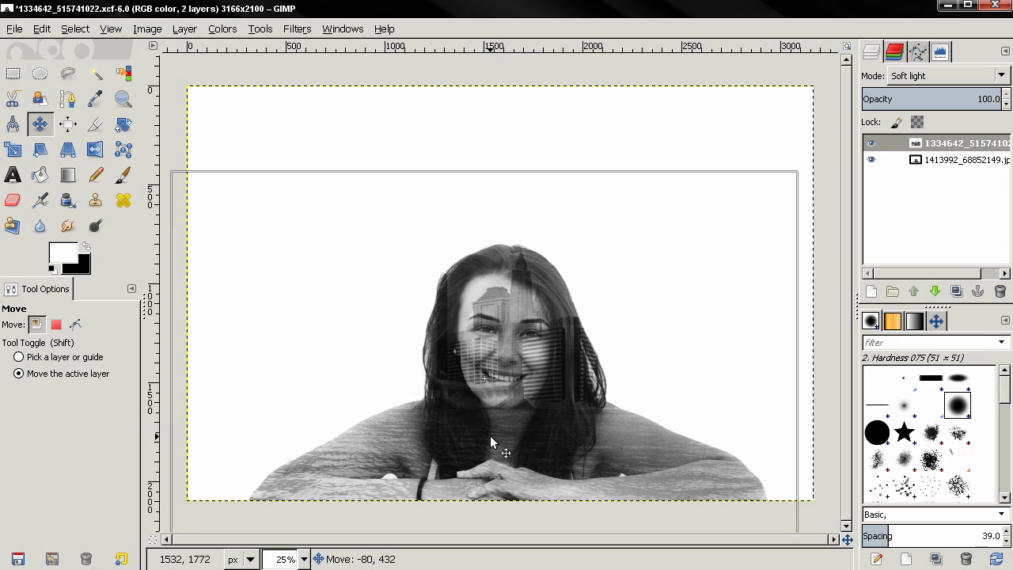
{"action": "left_click_drag", "start_coordinate": [490, 435], "coordinate": [490, 436]}
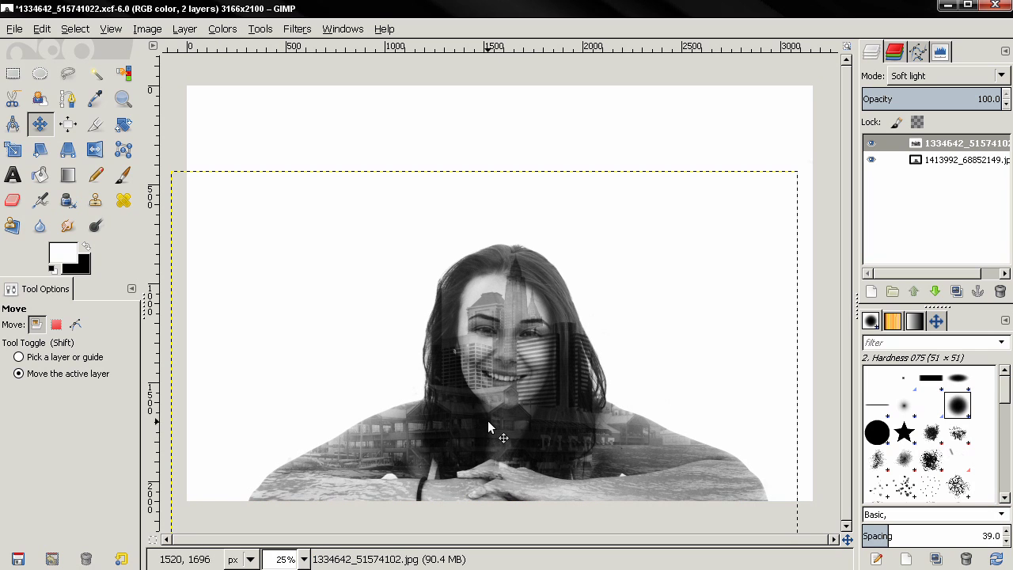
{"action": "left_click_drag", "start_coordinate": [496, 397], "coordinate": [481, 406]}
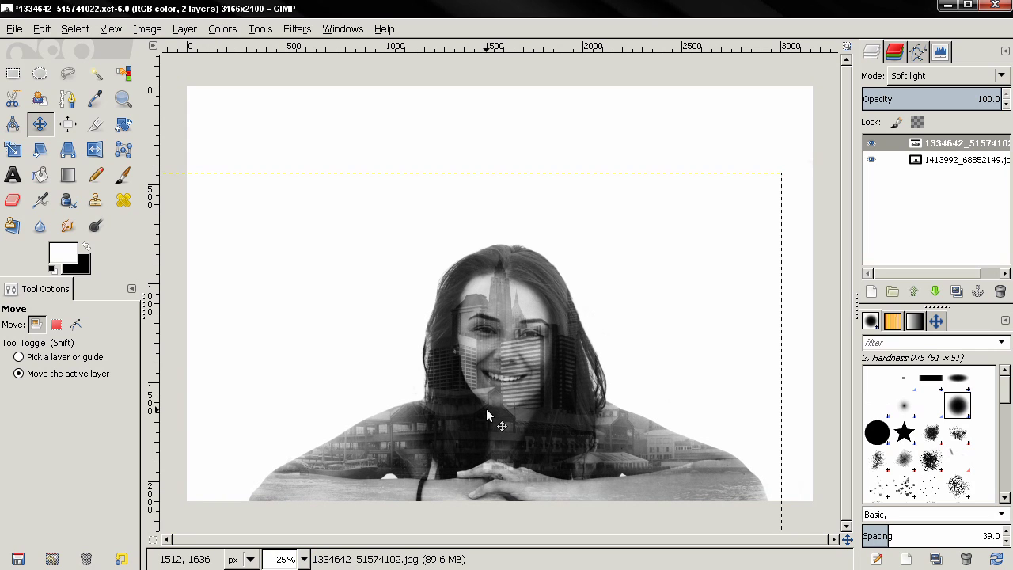
{"action": "left_click_drag", "start_coordinate": [489, 403], "coordinate": [487, 400]}
Fit the city layer to the image size, duplicate it, and set the copy's opacity to 50.
{"action": "left_click", "coordinate": [184, 29]}
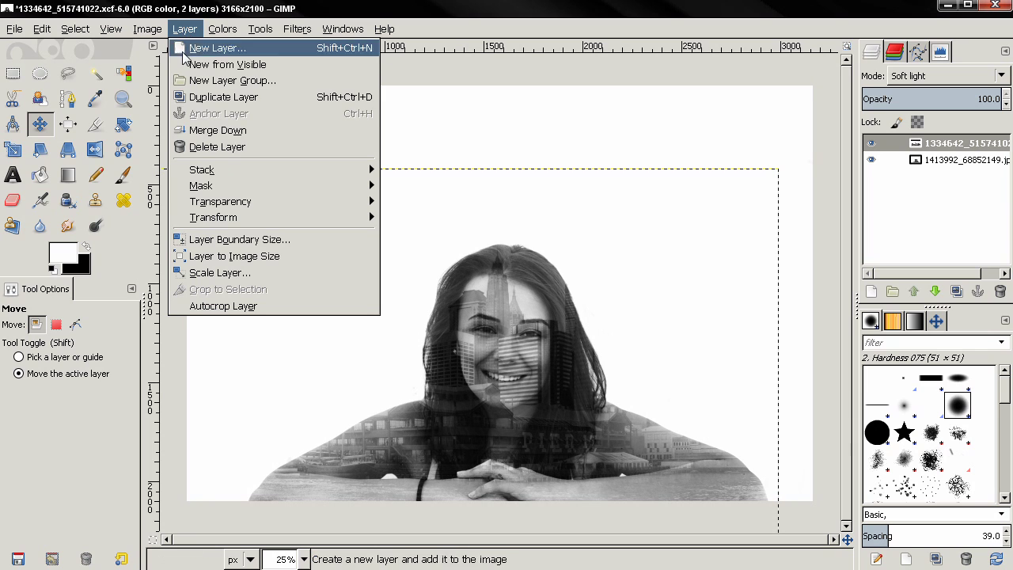
{"action": "left_click", "coordinate": [233, 259]}
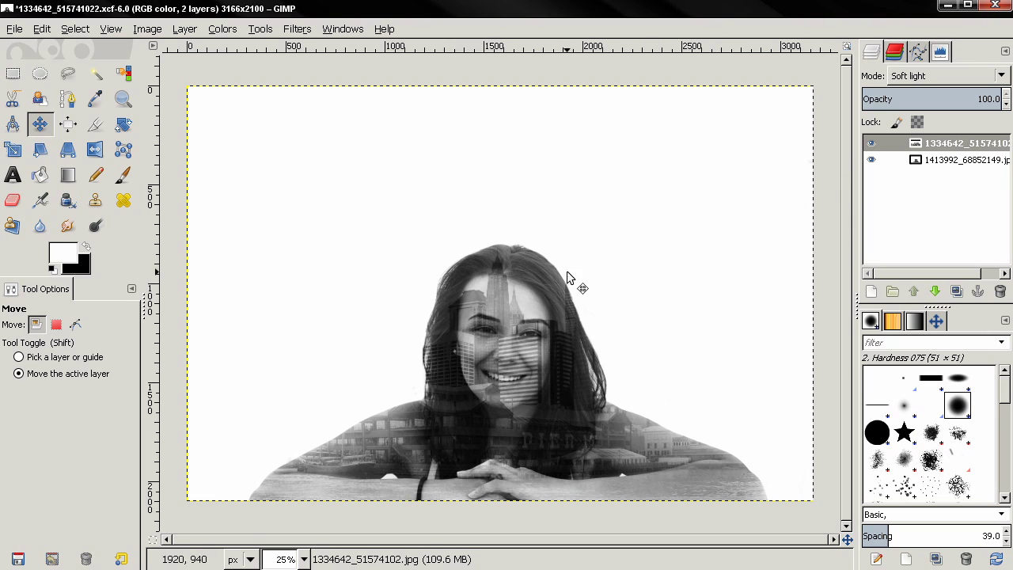
{"action": "left_click", "coordinate": [956, 292]}
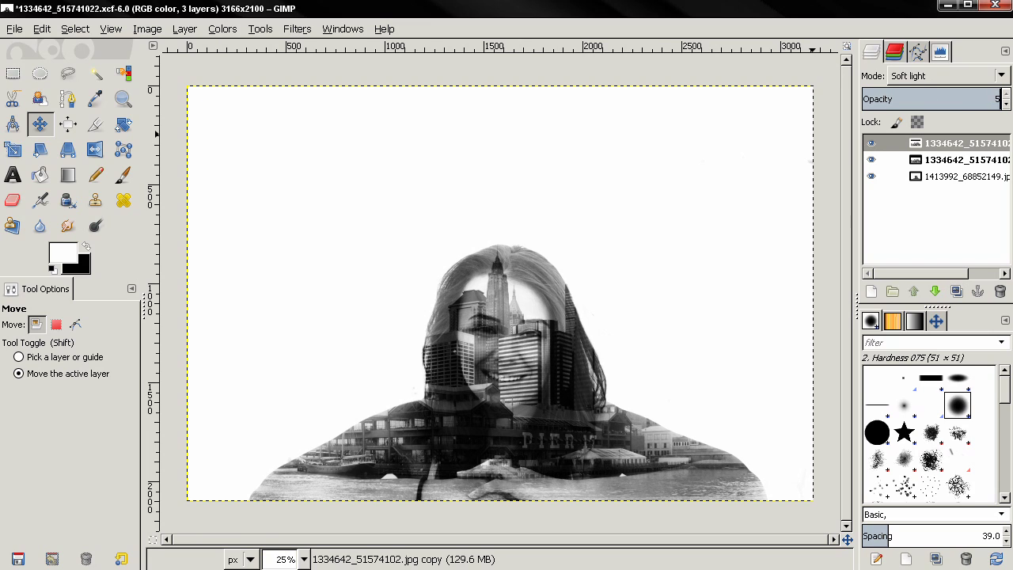
{"action": "key", "text": "Return"}
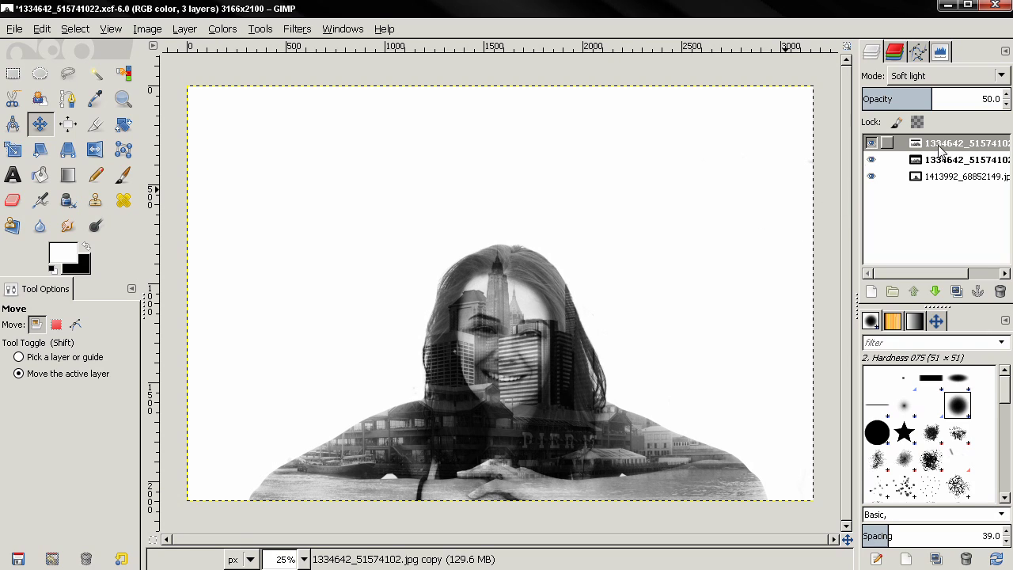
Link the top skyline copy and the second skyline layer together.
{"action": "left_click", "coordinate": [909, 159]}
{"action": "left_click", "coordinate": [903, 145]}
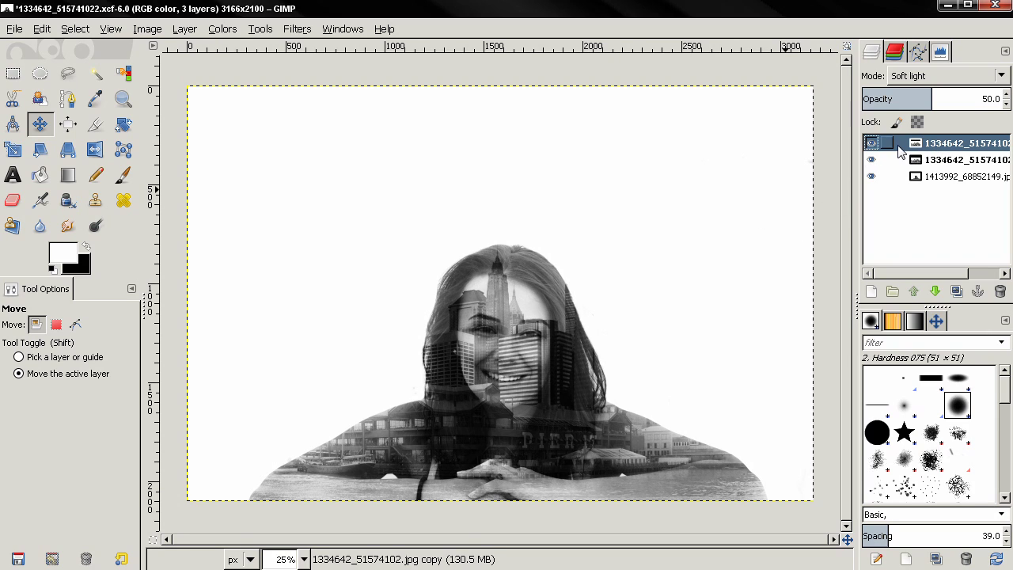
{"action": "left_click", "coordinate": [887, 143]}
{"action": "left_click", "coordinate": [887, 160]}
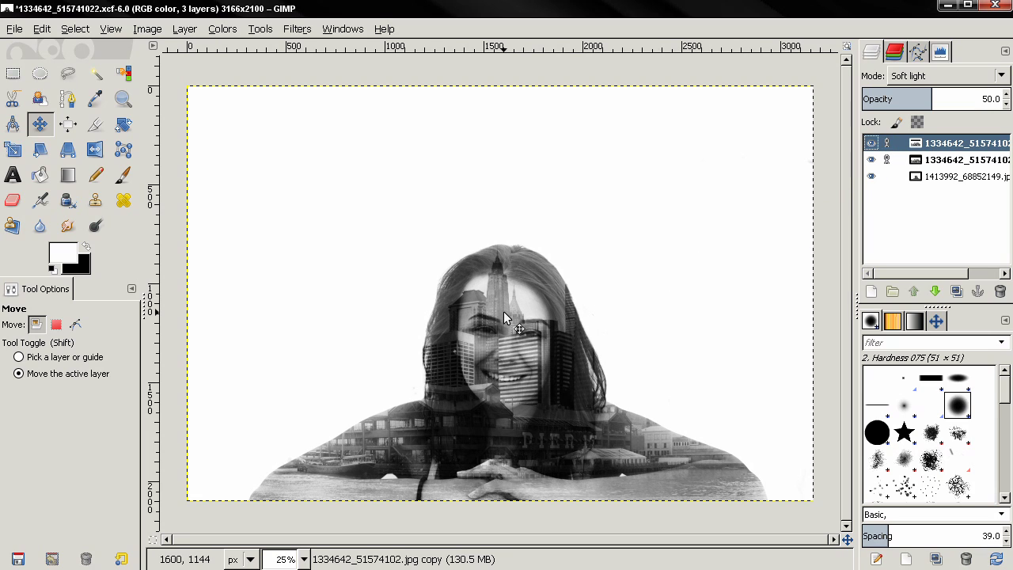
Nudge the linked skyline layers slightly left and down, then a little up.
{"action": "left_click_drag", "start_coordinate": [504, 312], "coordinate": [497, 314]}
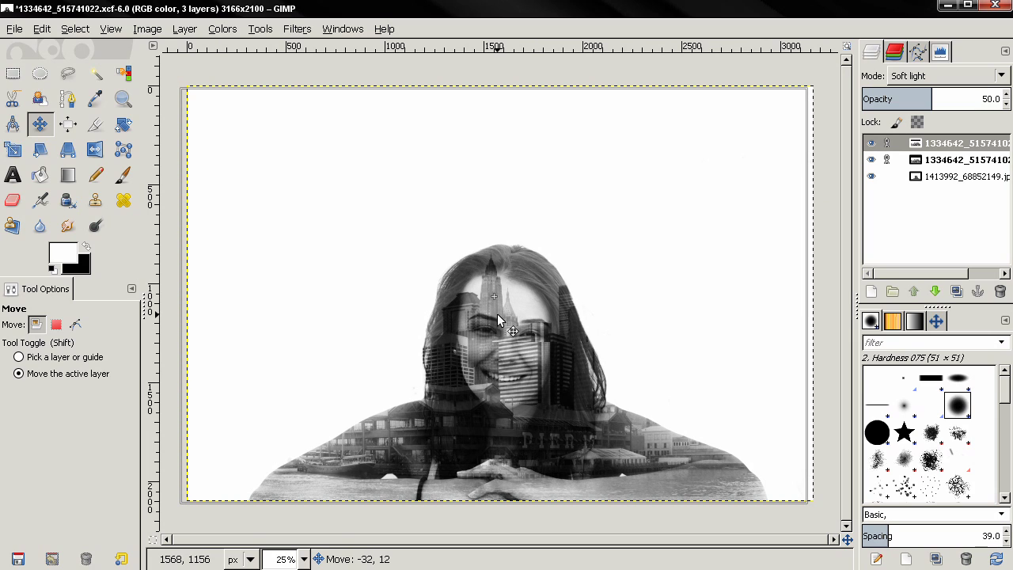
{"action": "left_click_drag", "start_coordinate": [497, 313], "coordinate": [497, 313]}
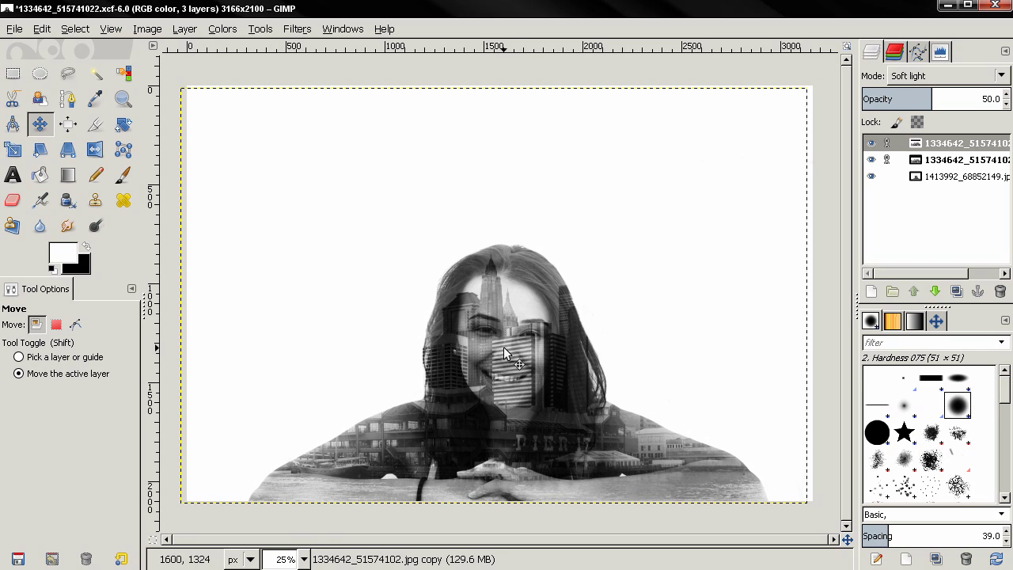
{"action": "left_click_drag", "start_coordinate": [504, 353], "coordinate": [502, 348]}
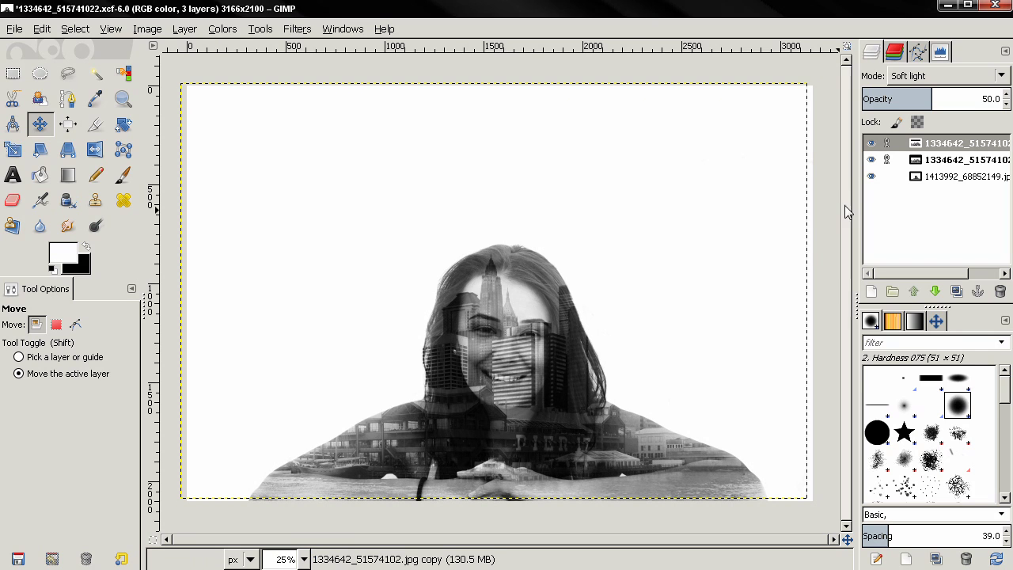
Fuzzy-select the white sky above the skyline on the top copy, then re-show and activate the portrait layer.
{"action": "left_click", "coordinate": [871, 179]}
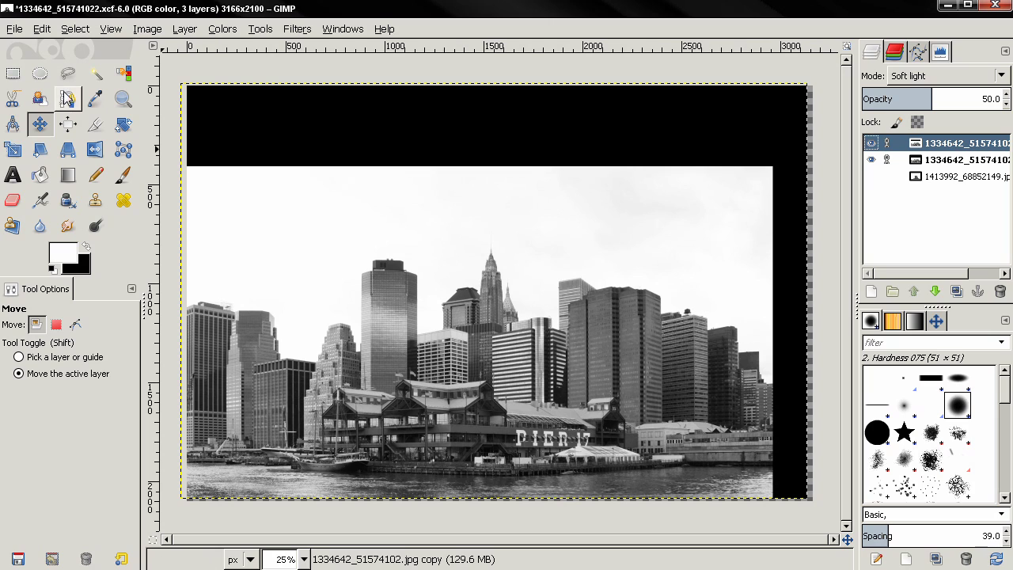
{"action": "left_click", "coordinate": [941, 179]}
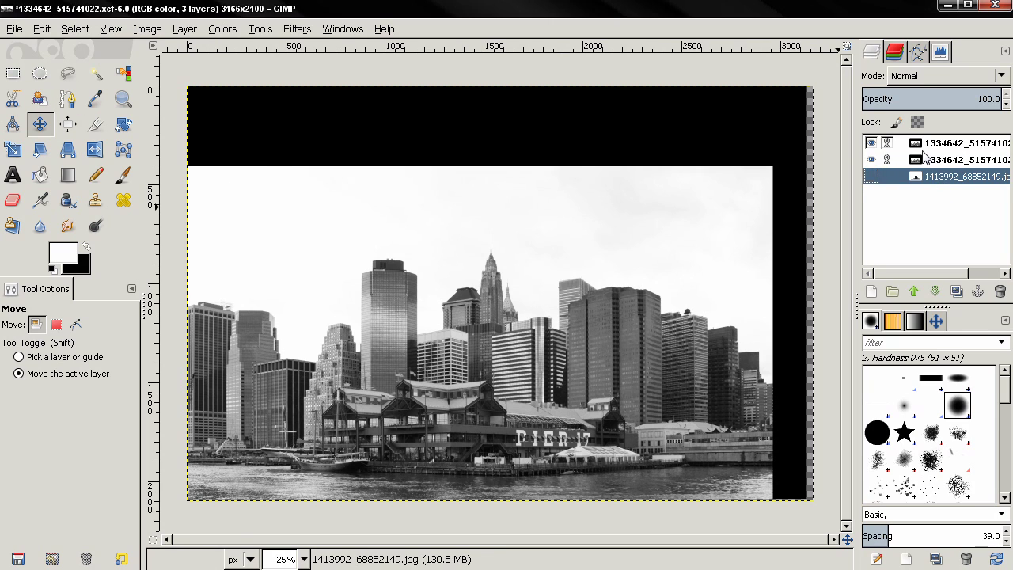
{"action": "left_click", "coordinate": [924, 147]}
{"action": "left_click", "coordinate": [91, 74]}
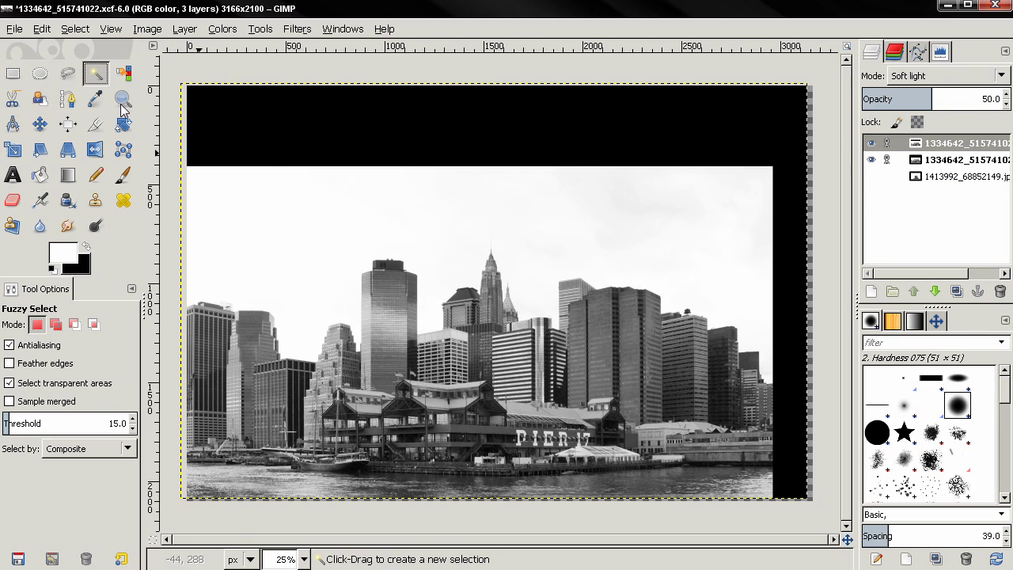
{"action": "left_click", "coordinate": [462, 245]}
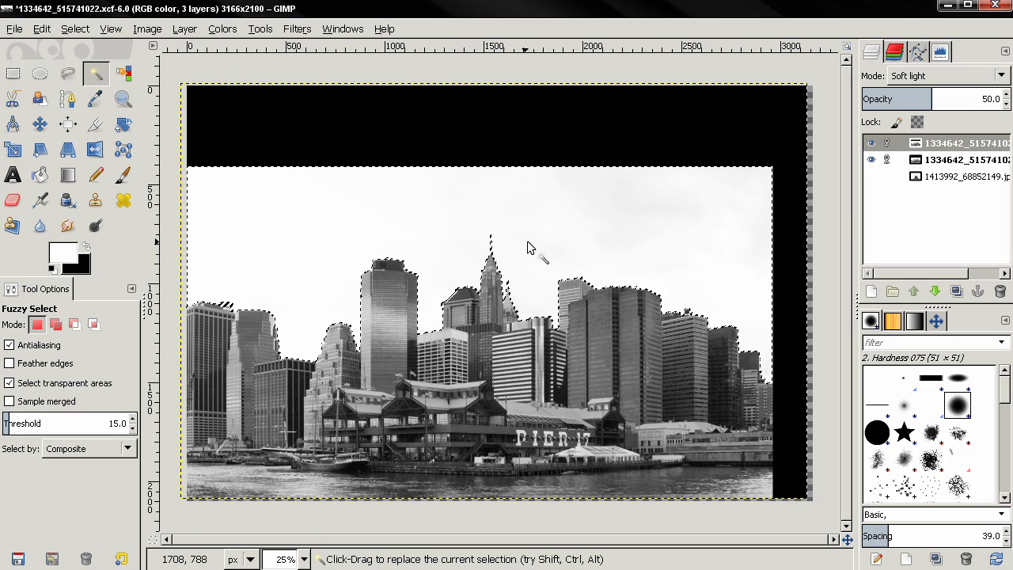
{"action": "left_click", "coordinate": [871, 177]}
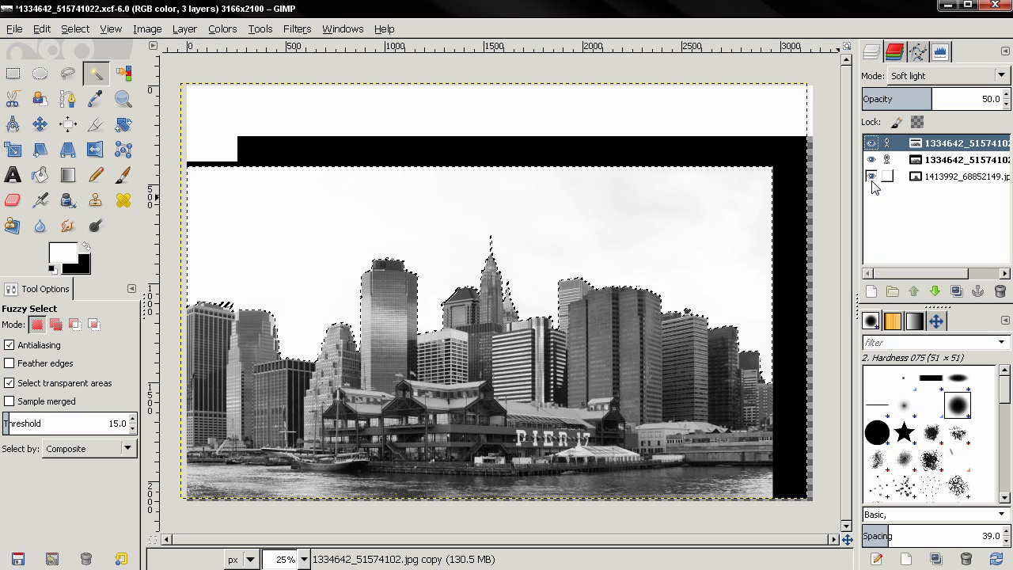
{"action": "left_click", "coordinate": [933, 177]}
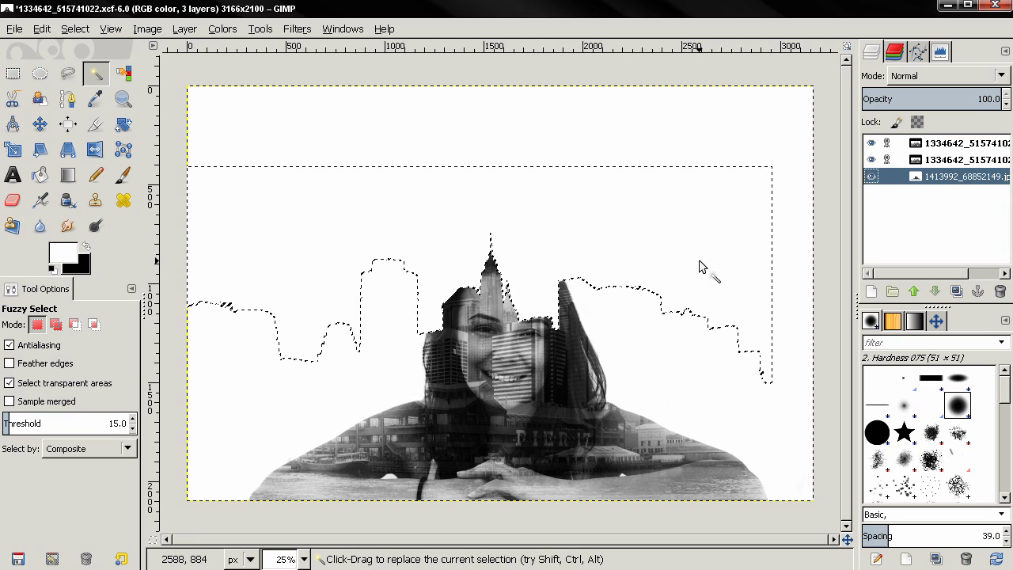
Clear the portrait's hair above the skyline, deselect, and set the top skyline copy to 100 opacity.
{"action": "key", "text": "ctrl+shift+a"}
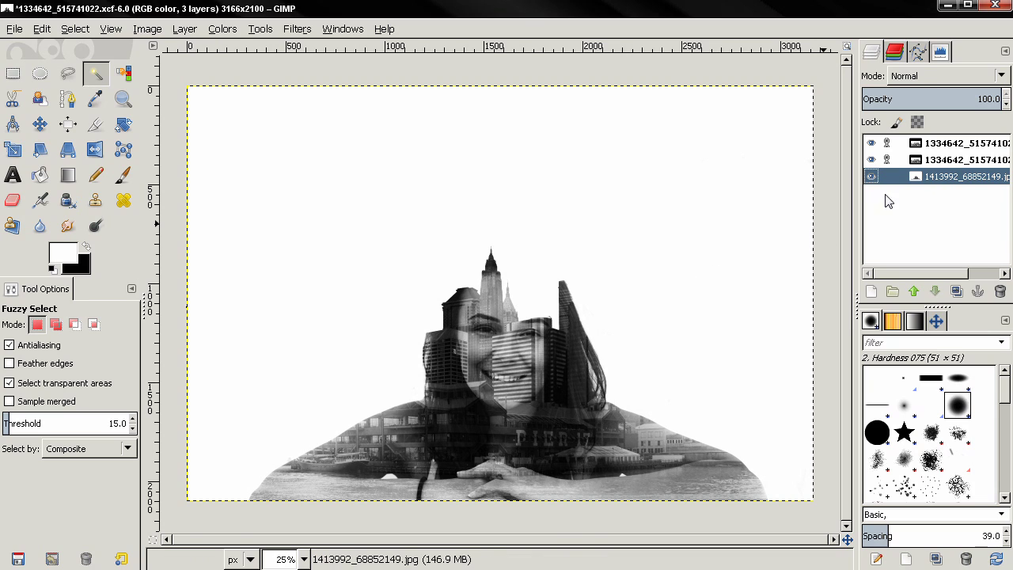
{"action": "left_click", "coordinate": [937, 144]}
{"action": "double_click", "coordinate": [986, 102]}
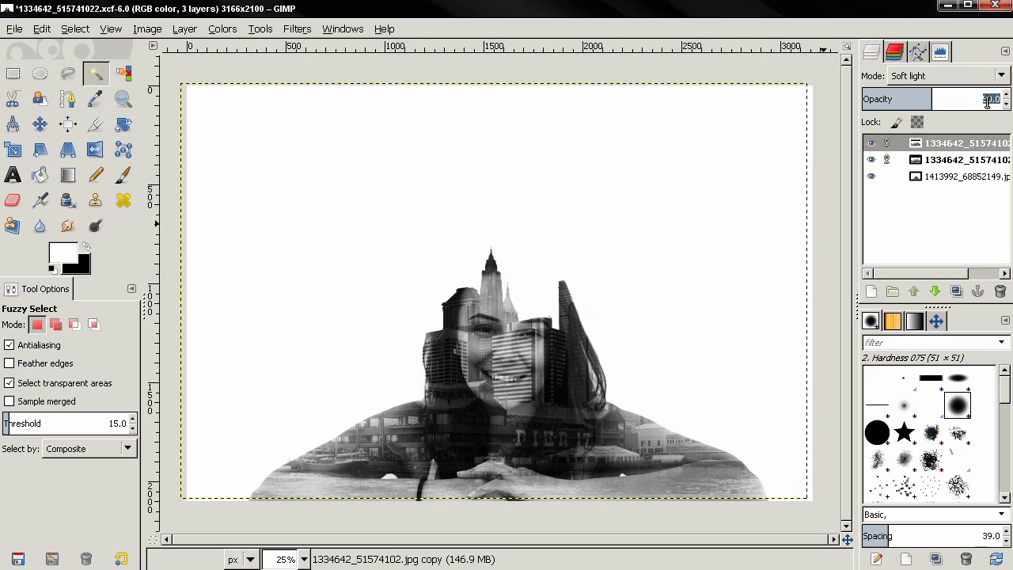
{"action": "type", "text": "100"}
{"action": "key", "text": "Return"}
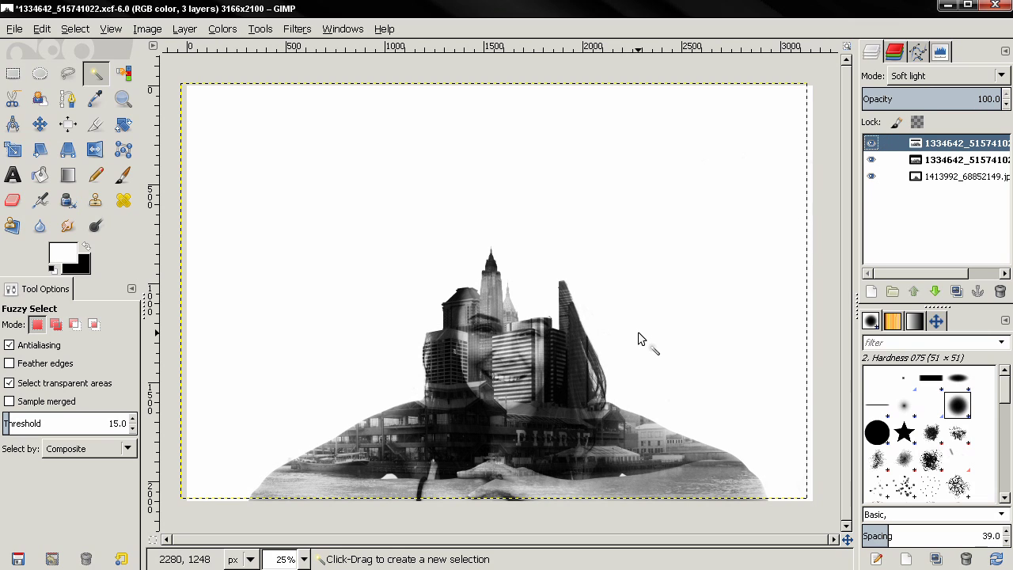
Zoom in on the building tops and paint white over the dark mark on the portrait layer.
{"action": "left_click", "coordinate": [116, 106]}
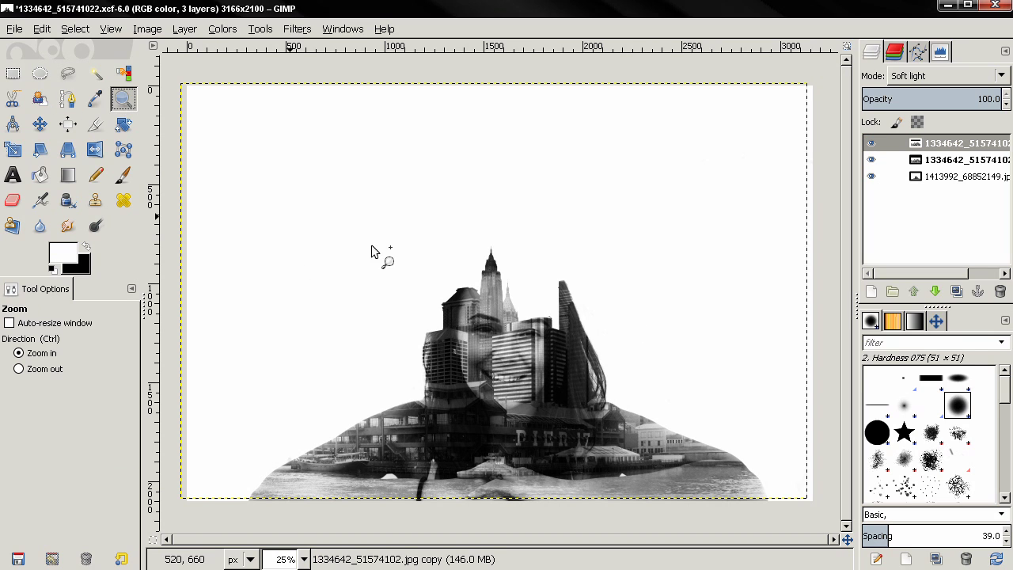
{"action": "left_click_drag", "start_coordinate": [477, 265], "coordinate": [578, 341]}
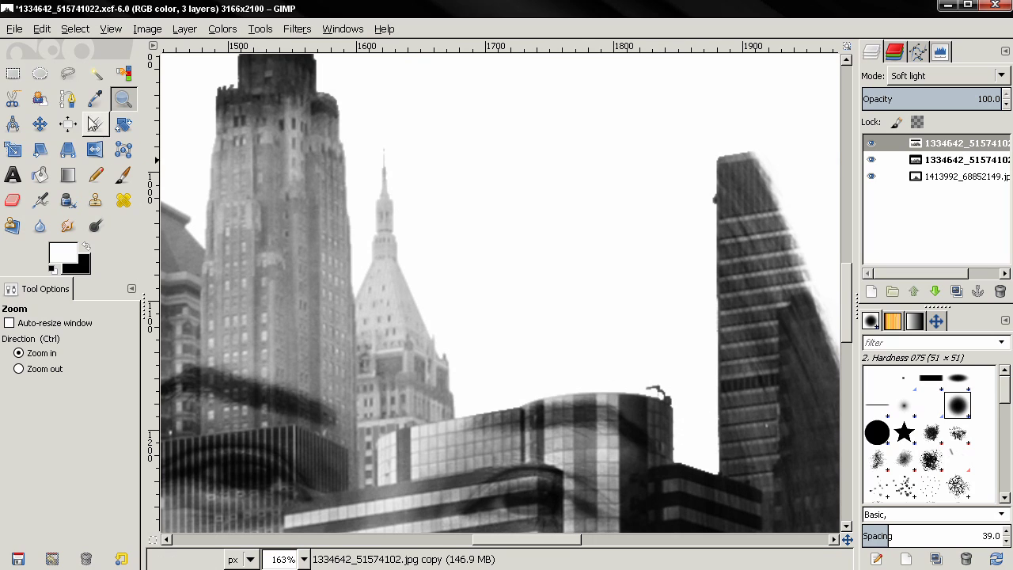
{"action": "left_click", "coordinate": [122, 174]}
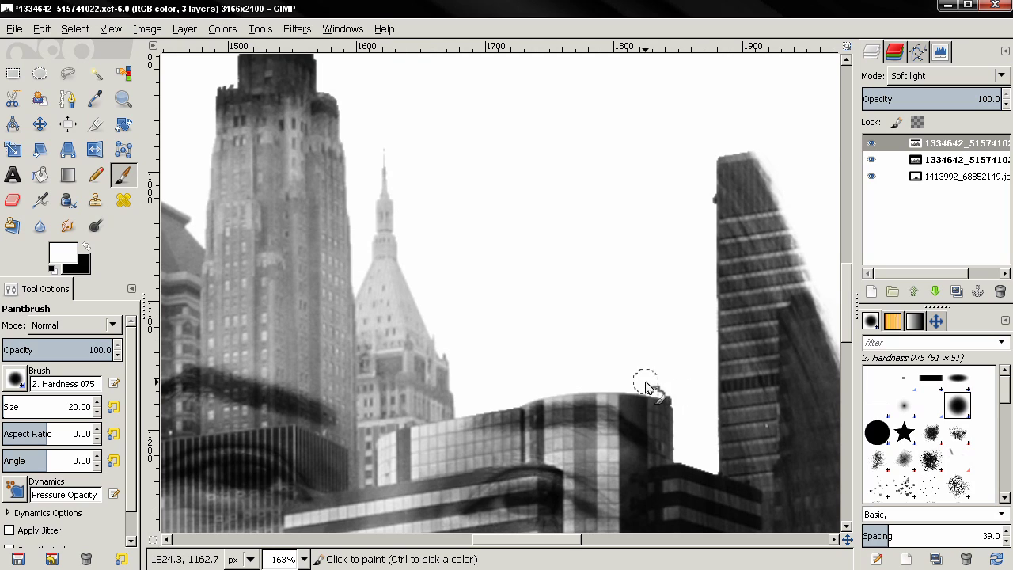
{"action": "left_click", "coordinate": [934, 181]}
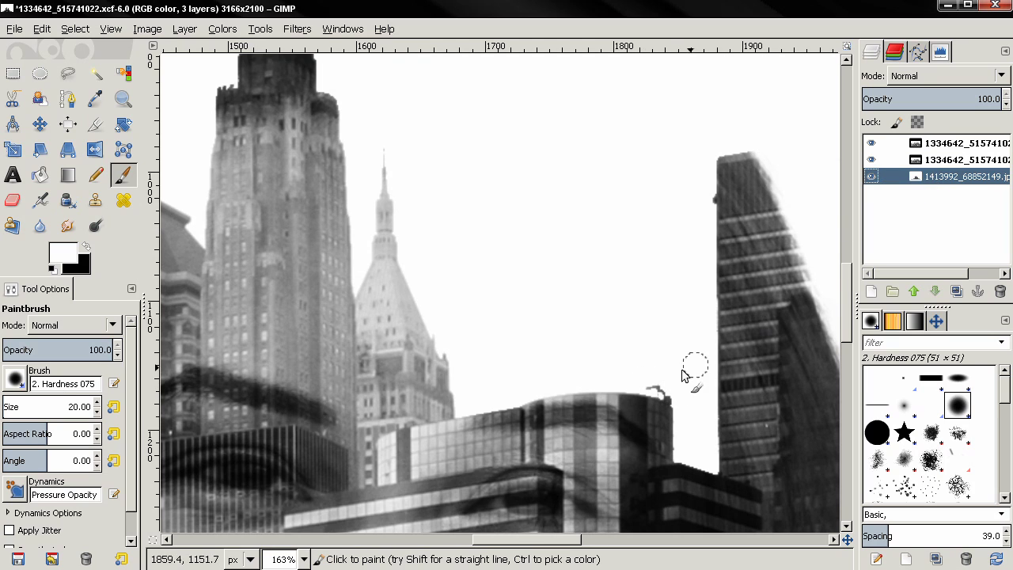
{"action": "mouse_move", "coordinate": [656, 380]}
{"action": "left_mouse_down"}
{"action": "mouse_move", "coordinate": [645, 384]}
{"action": "mouse_move", "coordinate": [683, 402]}
{"action": "left_mouse_up"}
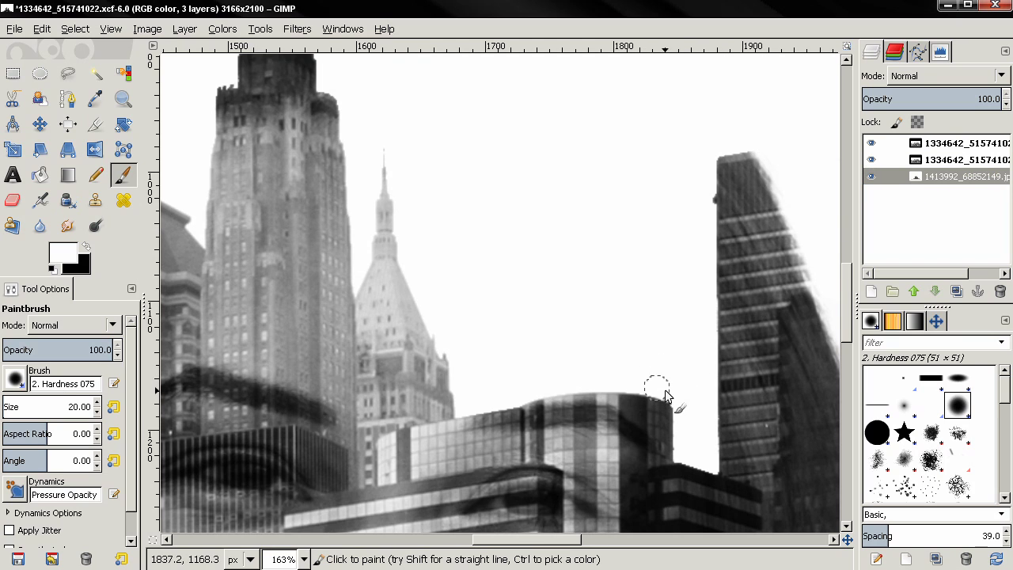
{"action": "scroll", "coordinate": [710, 293], "scroll_direction": "down", "scroll_amount": 6}
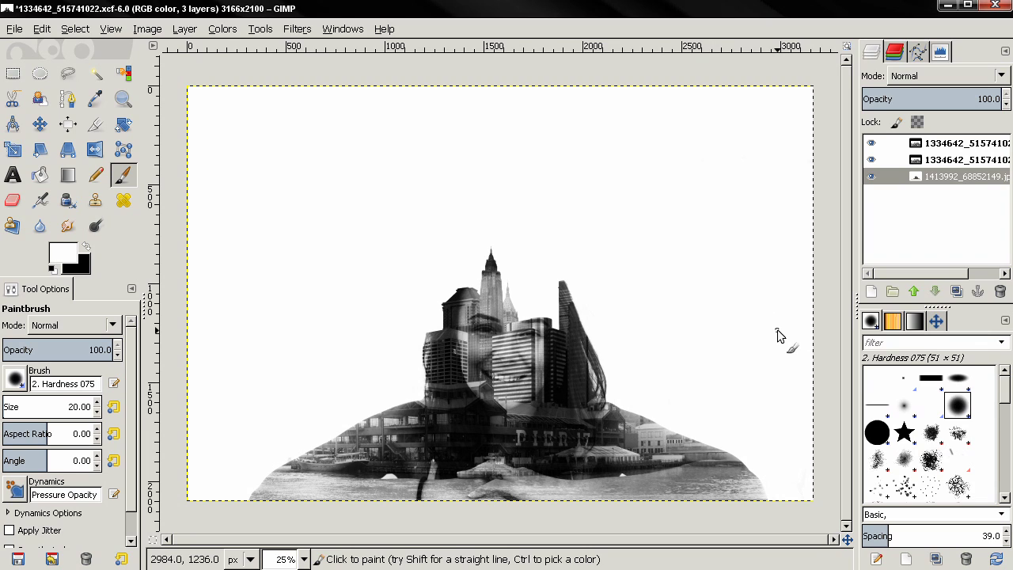
{"action": "key", "text": "ctrl"}
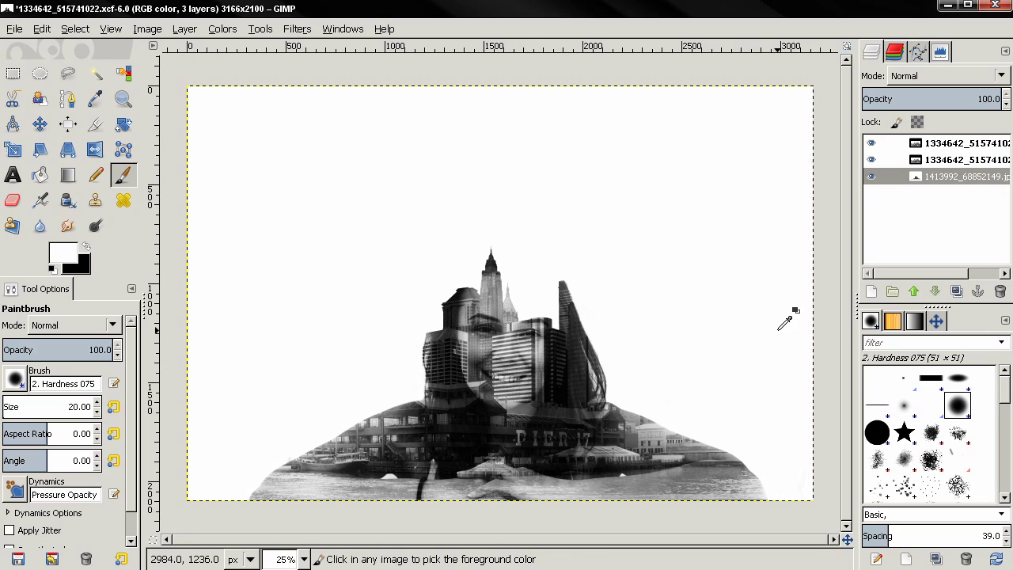